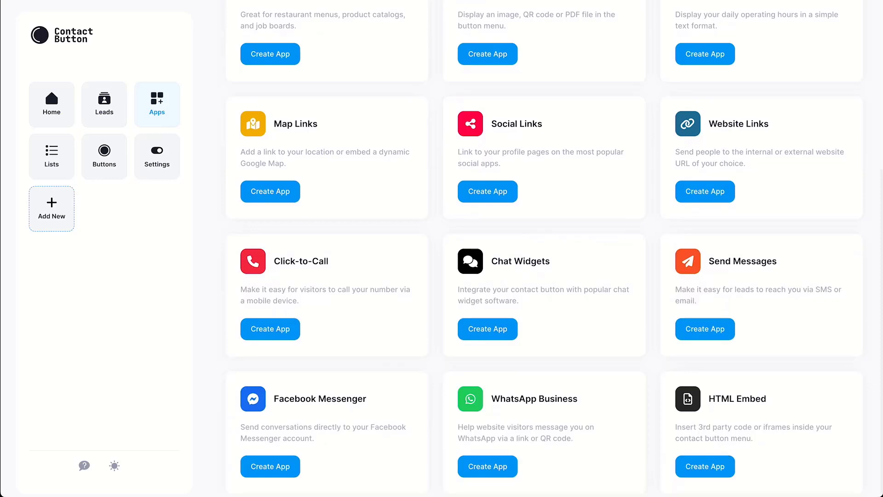
Start creating a new Contact Forms app.
{"action": "scroll", "coordinate": [546, 248], "scroll_direction": "up", "scroll_amount": 4}
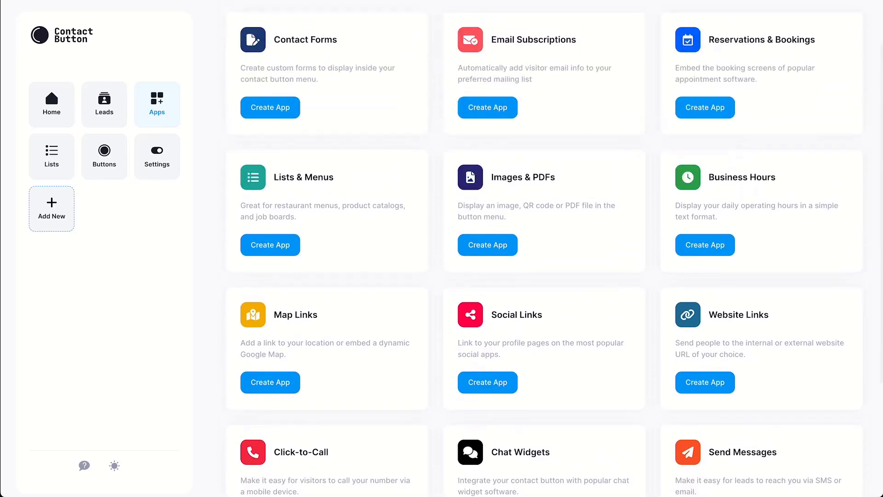
{"action": "scroll", "coordinate": [546, 248], "scroll_direction": "up", "scroll_amount": 2}
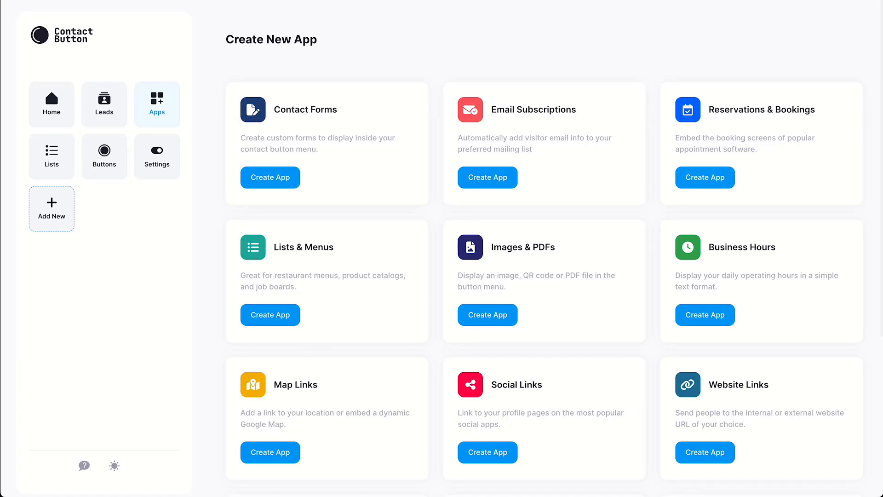
{"action": "left_click", "coordinate": [270, 177]}
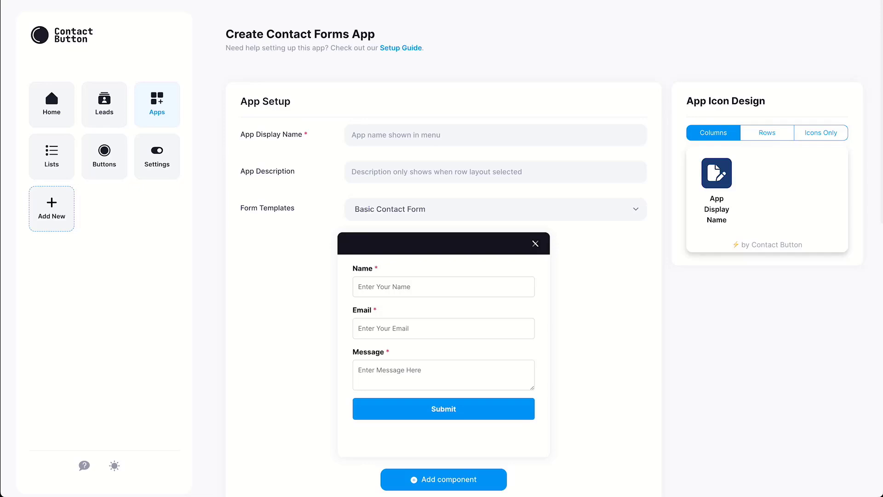
Name the app 'Contact Form' with description 'Click here to contact us via a form'.
{"action": "left_click", "coordinate": [495, 135]}
{"action": "type", "text": "Contact"}
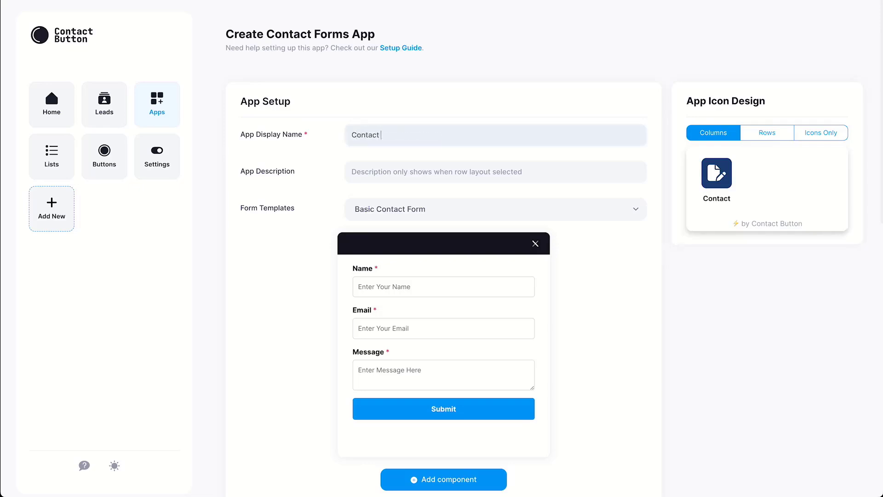
{"action": "type", "text": " Form"}
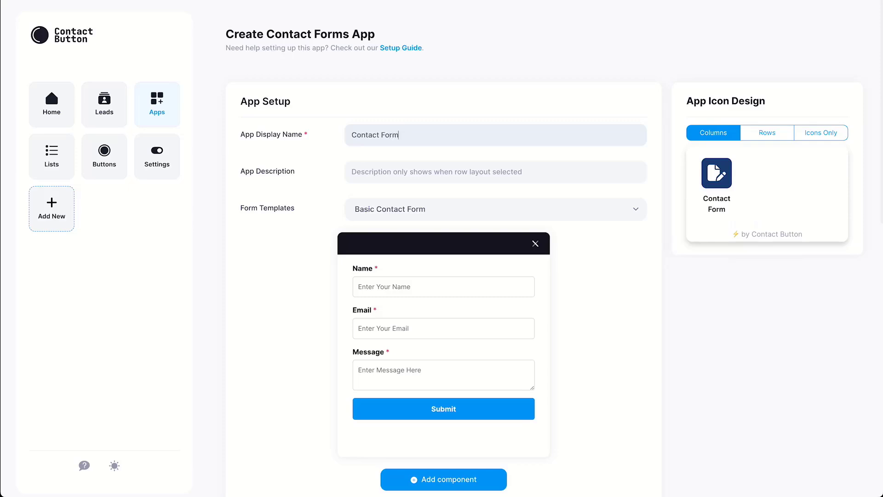
{"action": "left_click", "coordinate": [351, 171]}
{"action": "type", "text": "Click"}
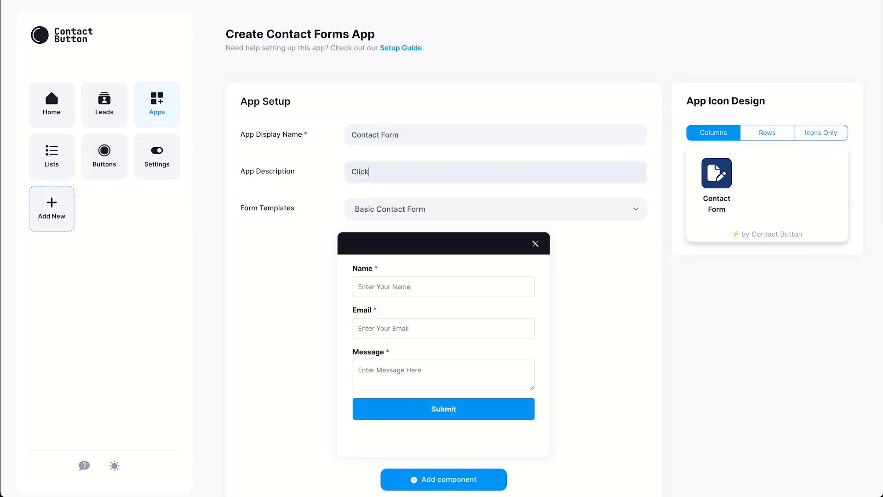
{"action": "type", "text": " here to contact us via a form"}
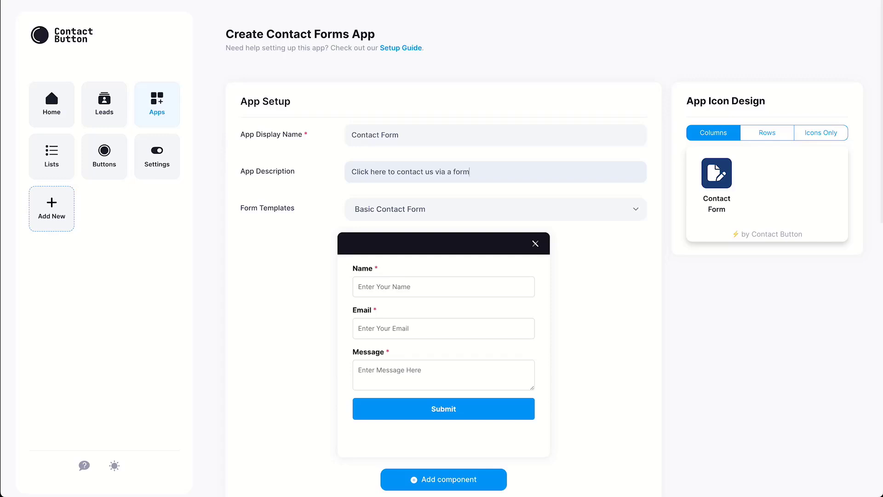
{"action": "left_click", "coordinate": [496, 210]}
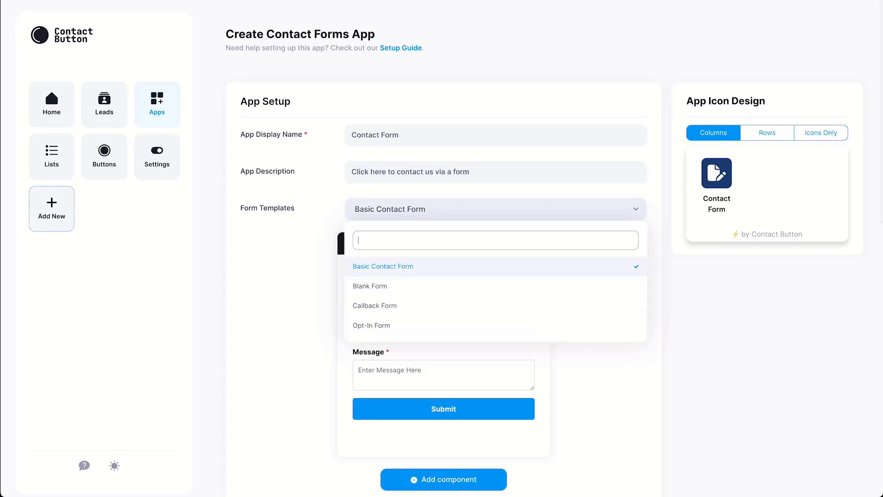
{"action": "left_click", "coordinate": [370, 286]}
{"action": "left_click", "coordinate": [496, 210]}
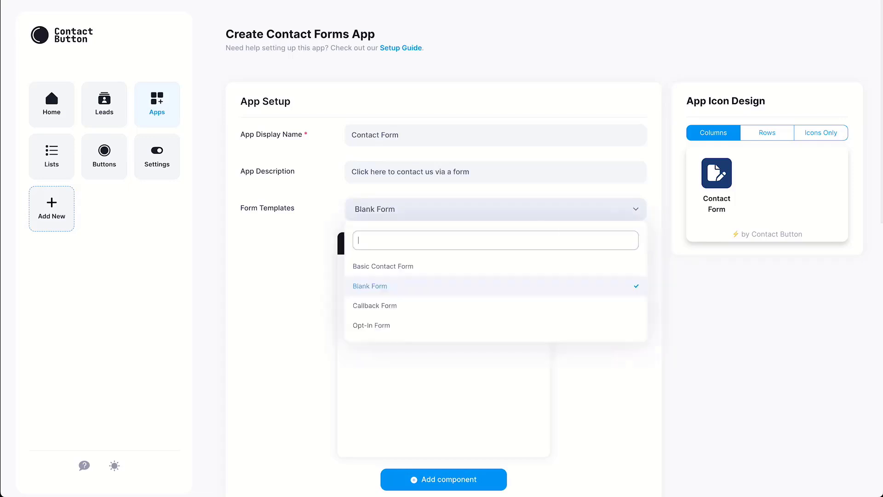
{"action": "left_click", "coordinate": [374, 305]}
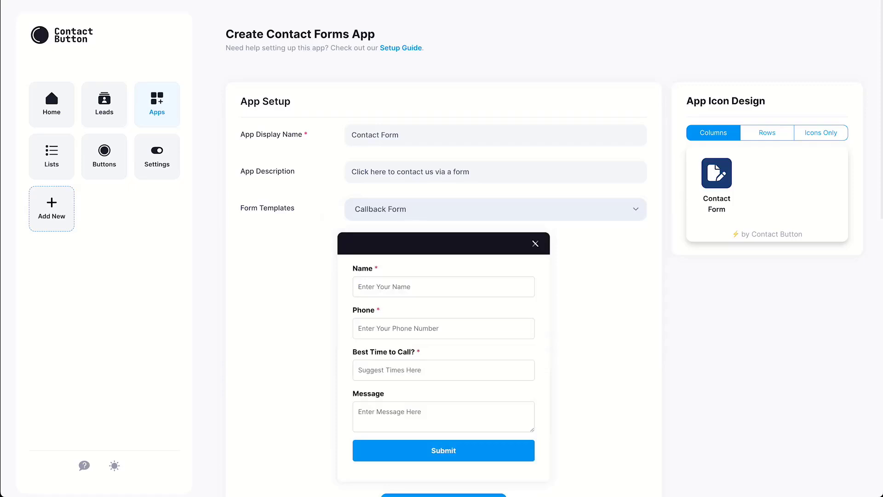
{"action": "left_click", "coordinate": [496, 210]}
{"action": "left_click", "coordinate": [371, 325]}
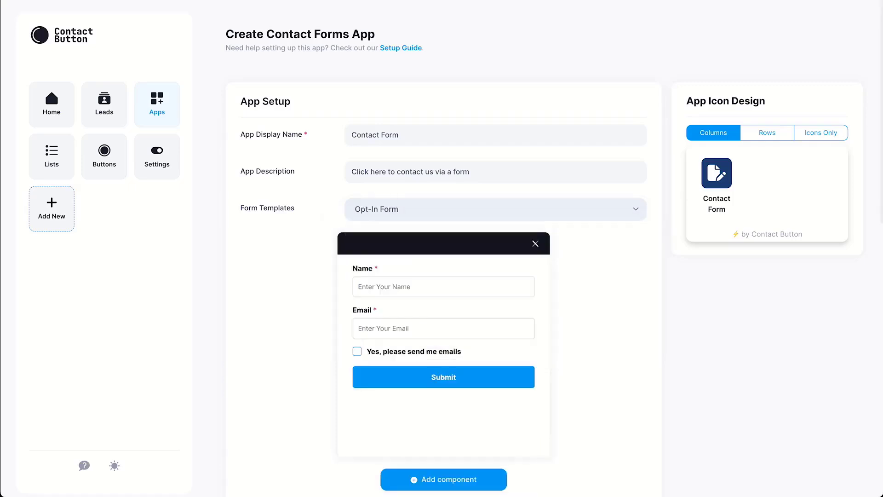
{"action": "left_click", "coordinate": [496, 209]}
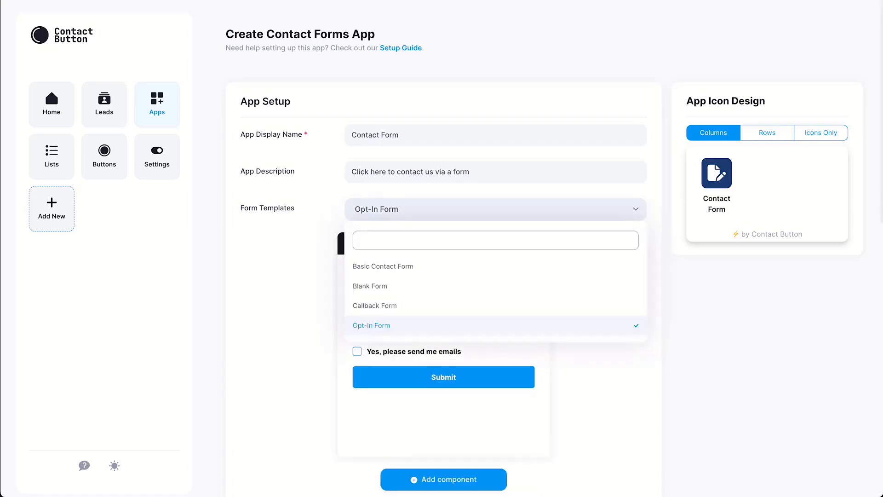
{"action": "left_click", "coordinate": [383, 267]}
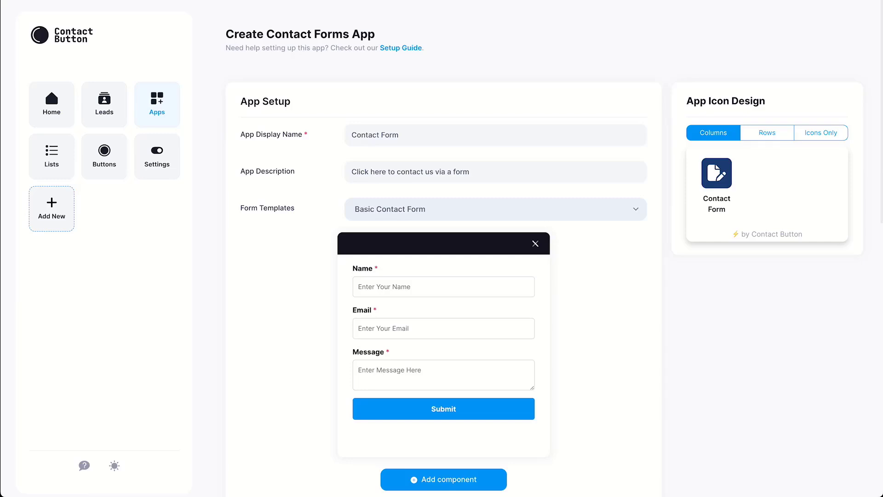
Add a required, numbers-only Phone text field and move it above Message.
{"action": "left_click", "coordinate": [443, 480]}
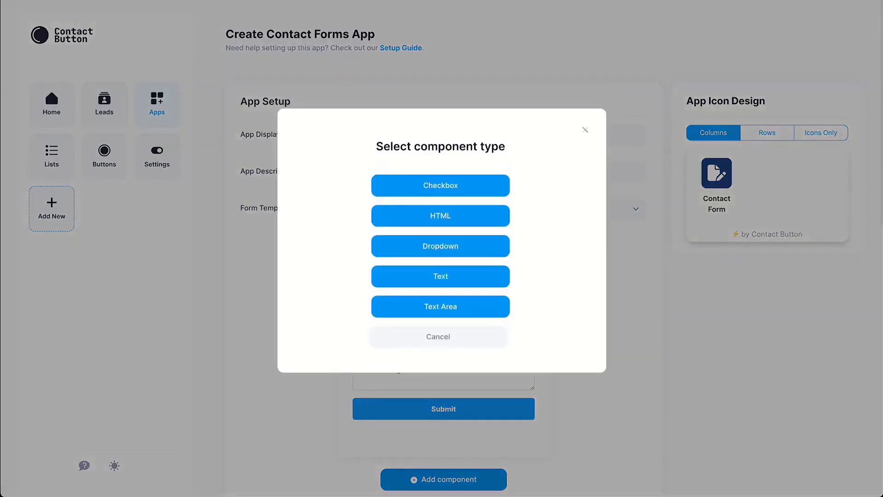
{"action": "left_click", "coordinate": [440, 276]}
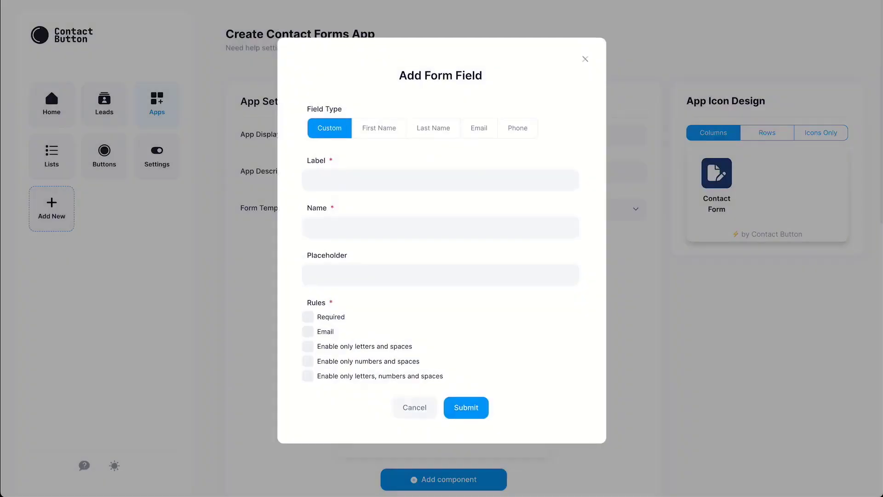
{"action": "left_click", "coordinate": [517, 128]}
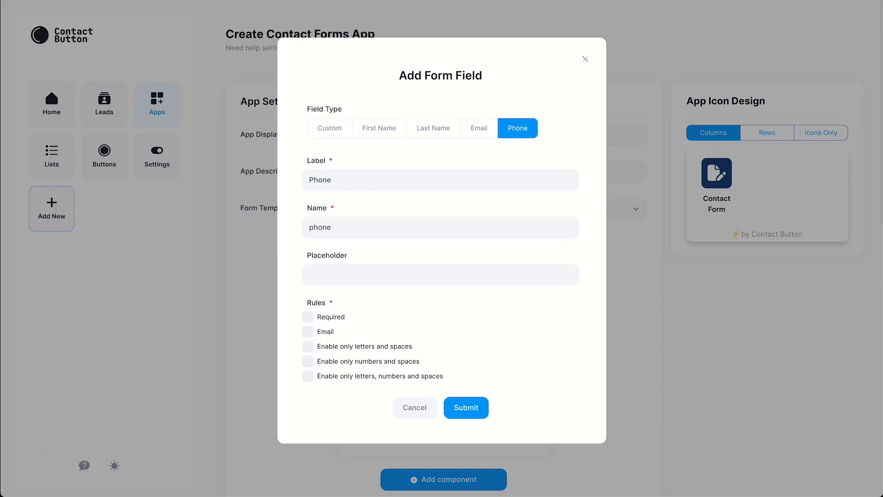
{"action": "left_click", "coordinate": [308, 317]}
{"action": "left_click", "coordinate": [308, 362]}
{"action": "left_click", "coordinate": [466, 408]}
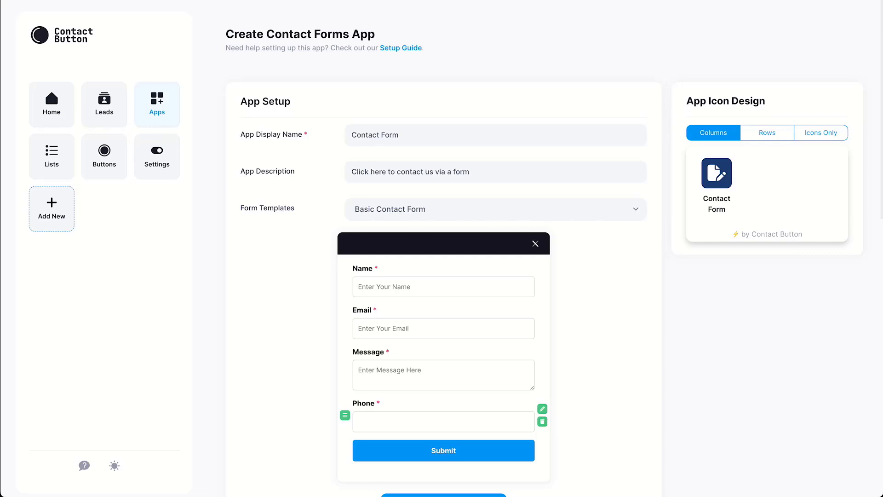
{"action": "left_click_drag", "start_coordinate": [345, 415], "coordinate": [345, 364]}
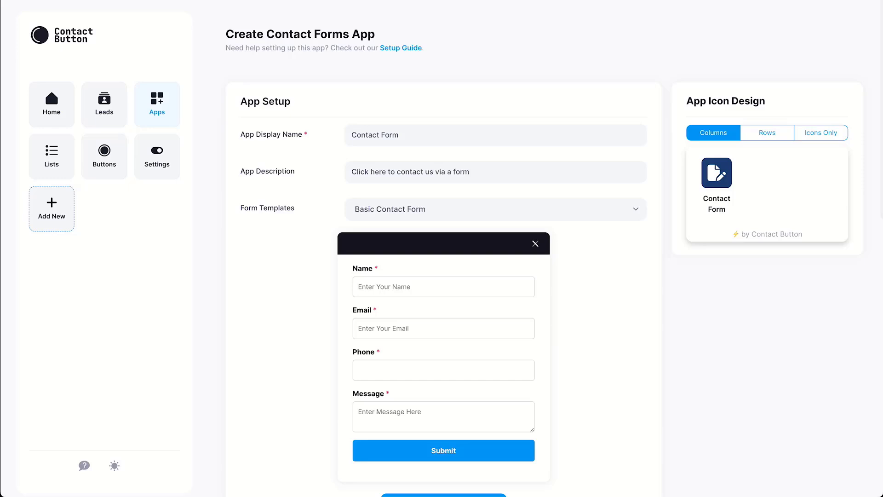
Set the form header to 'Contact Form' and enter the support e-mail for notifications.
{"action": "scroll", "coordinate": [542, 260], "scroll_direction": "down", "scroll_amount": 5}
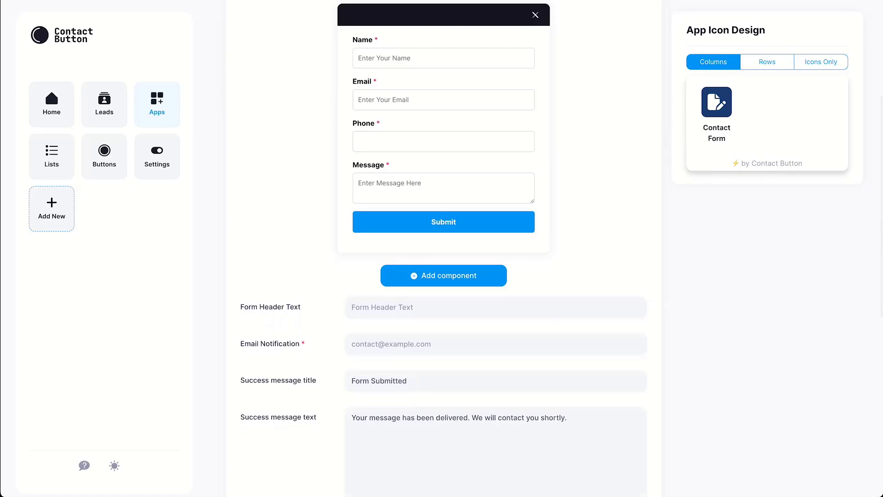
{"action": "left_click", "coordinate": [352, 307]}
{"action": "type", "text": "Contact Form"}
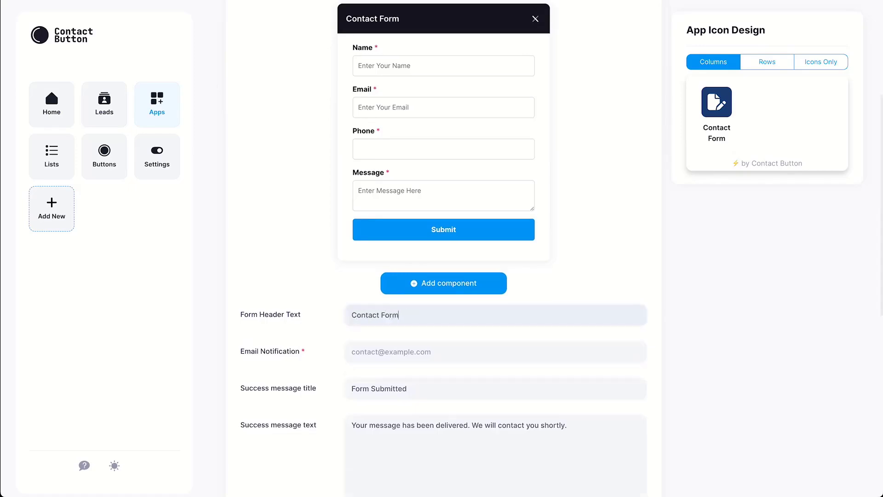
{"action": "key", "text": "Tab"}
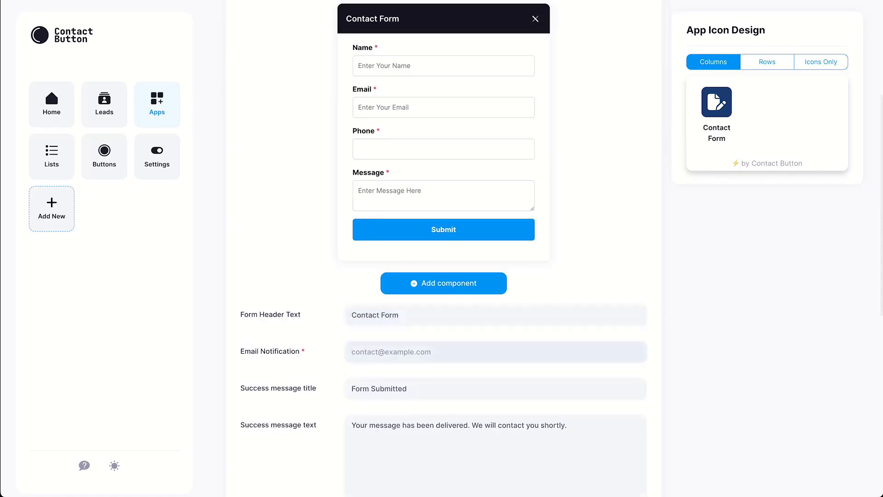
{"action": "left_click", "coordinate": [444, 283]}
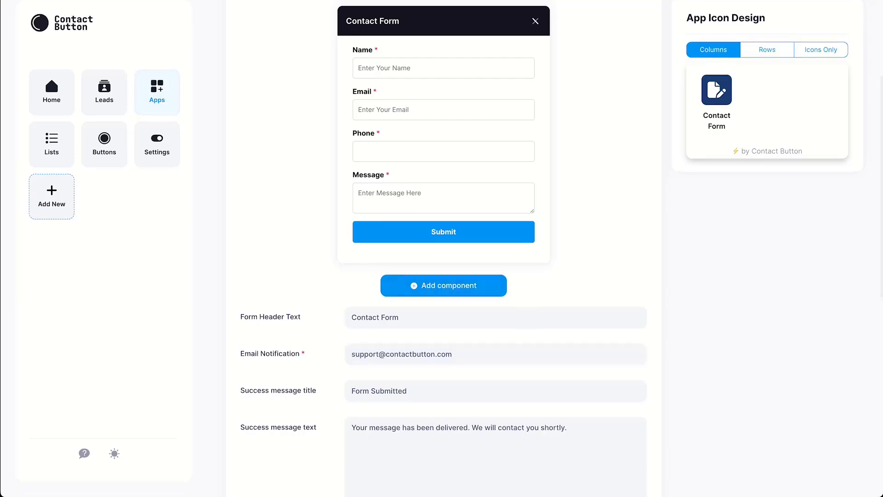
{"action": "scroll", "coordinate": [443, 249], "scroll_direction": "down", "scroll_amount": 10}
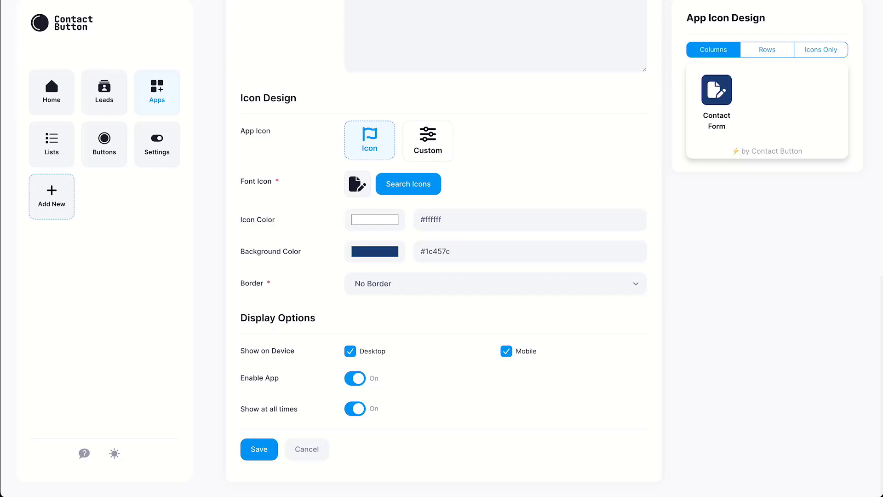
Dismiss the icon picker unchanged and return from Custom to the pencil font icon.
{"action": "left_click", "coordinate": [408, 184]}
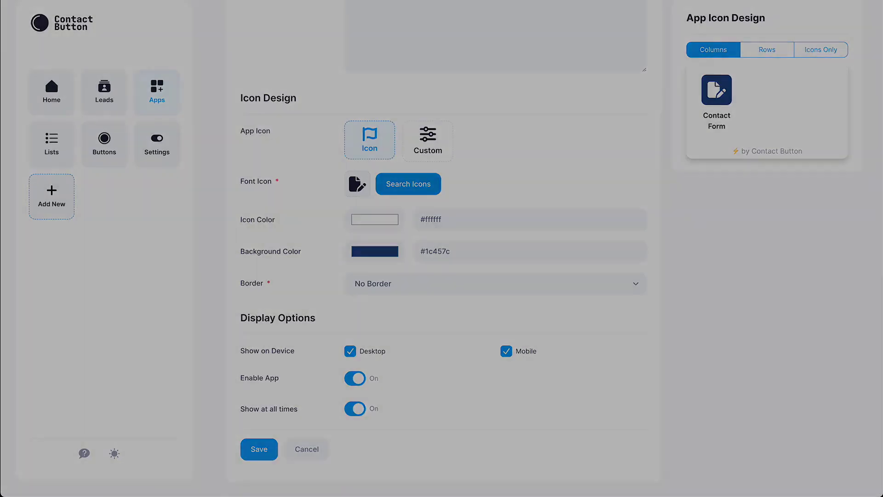
{"action": "scroll", "coordinate": [438, 230], "scroll_direction": "down", "scroll_amount": 10}
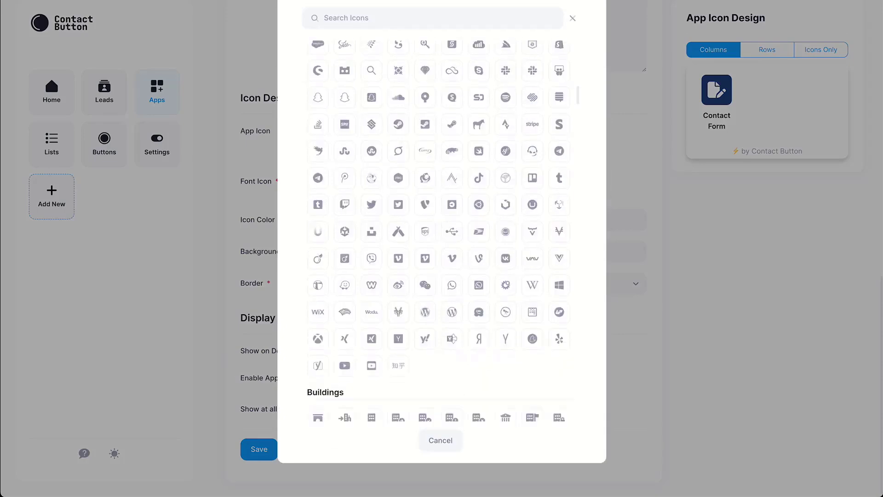
{"action": "scroll", "coordinate": [437, 231], "scroll_direction": "down", "scroll_amount": 12}
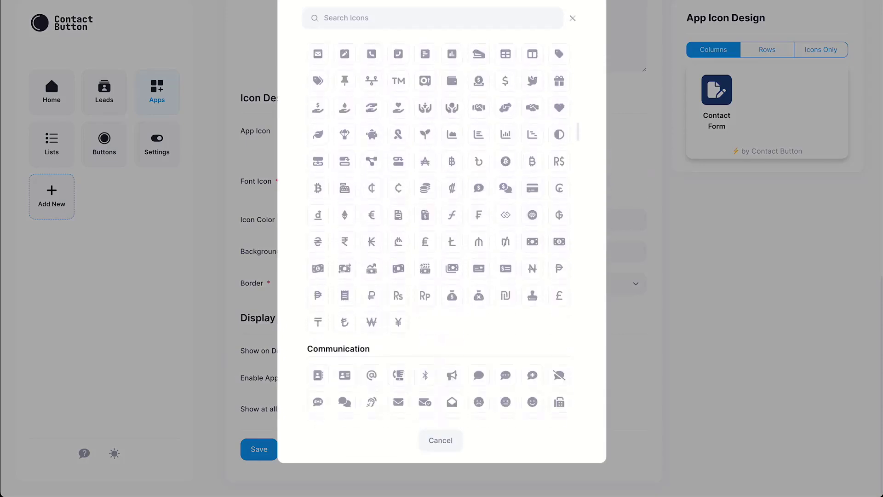
{"action": "scroll", "coordinate": [437, 230], "scroll_direction": "down", "scroll_amount": 9}
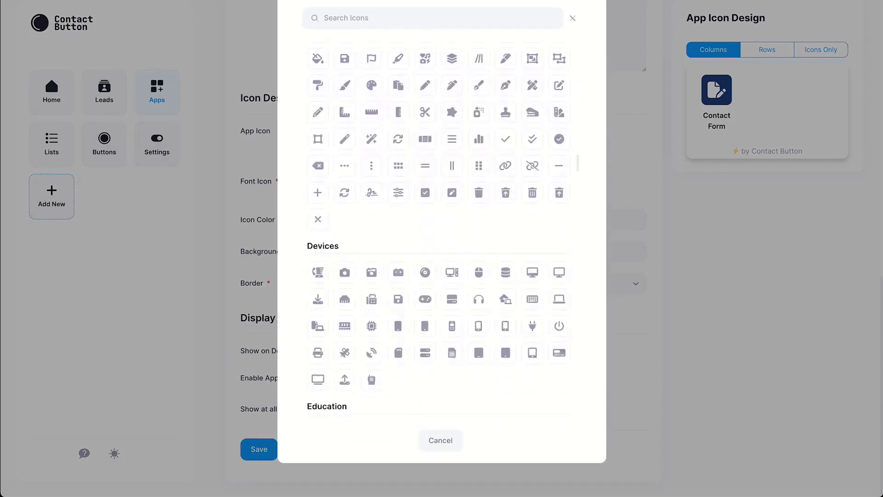
{"action": "key", "text": "Escape"}
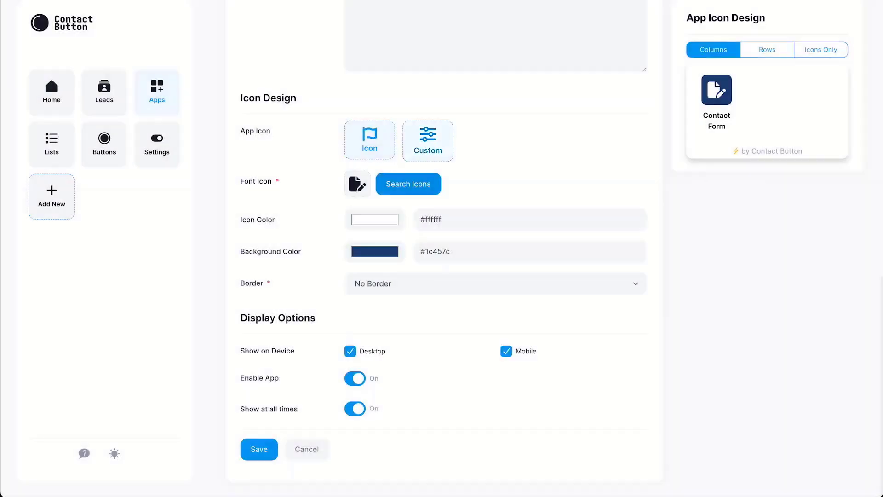
{"action": "left_click", "coordinate": [428, 141]}
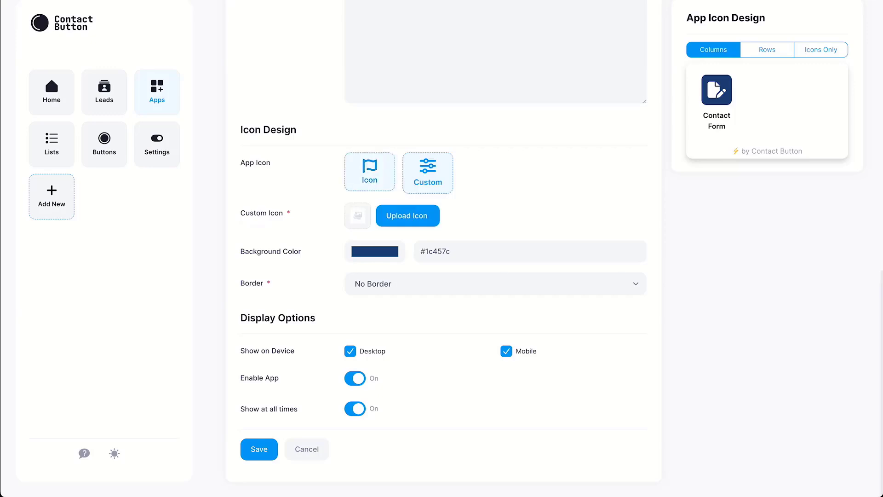
{"action": "left_click", "coordinate": [369, 172]}
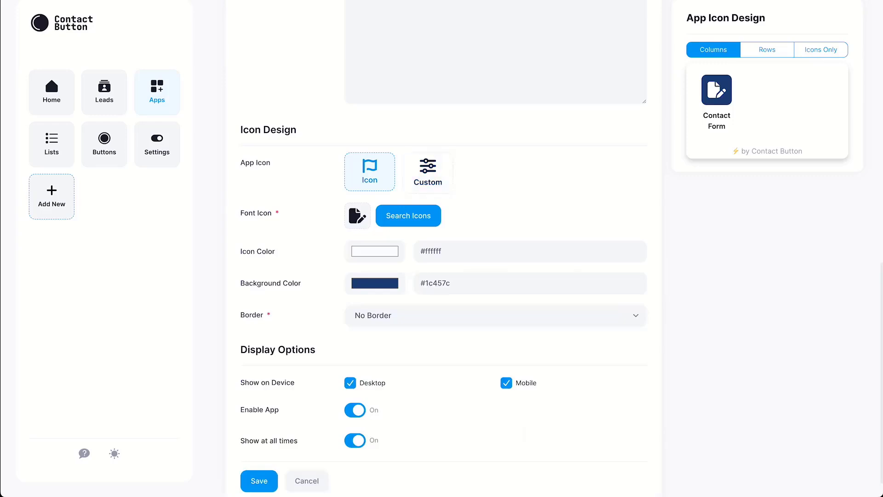
Set the icon colour to #1c457c and the icon background to #ffffff.
{"action": "double_click", "coordinate": [437, 284]}
{"action": "triple_click", "coordinate": [432, 252]}
{"action": "type", "text": "#1c457c"}
{"action": "double_click", "coordinate": [435, 283]}
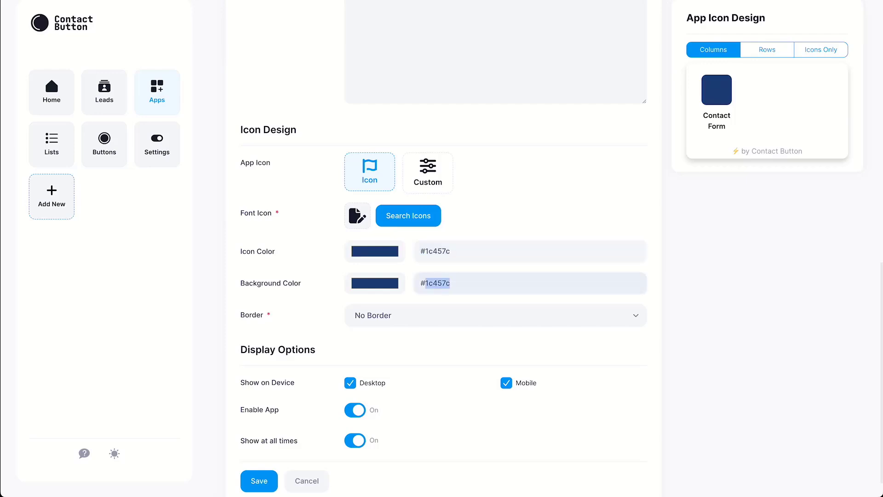
{"action": "type", "text": "ffffff"}
Give the icon a plain Border coloured #1c457c.
{"action": "left_click", "coordinate": [435, 316]}
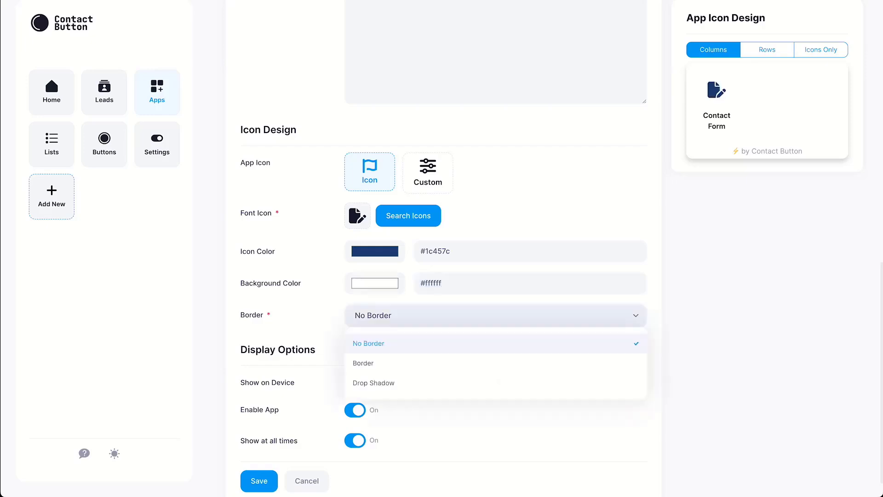
{"action": "left_click", "coordinate": [414, 363]}
{"action": "triple_click", "coordinate": [432, 347]}
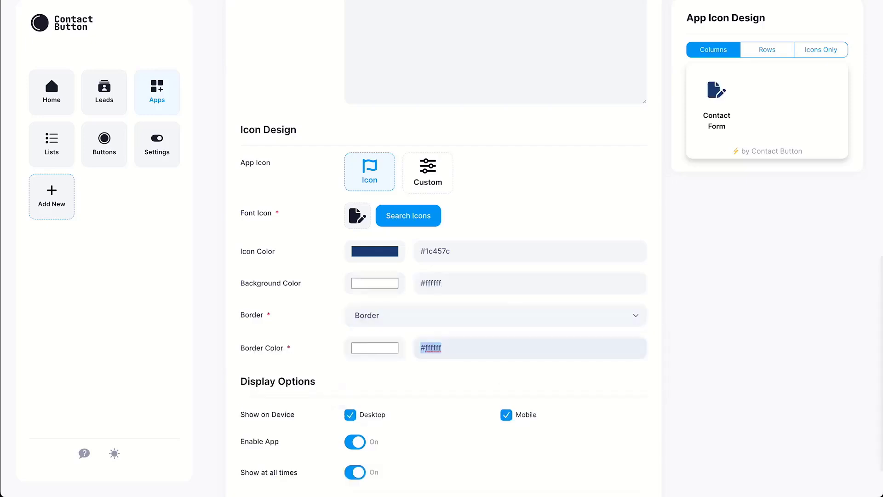
{"action": "type", "text": "#1c457c"}
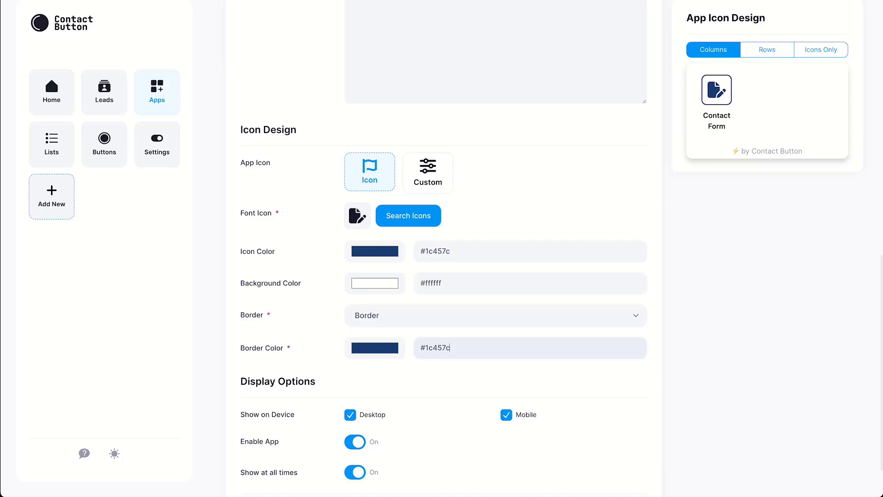
{"action": "scroll", "coordinate": [443, 276], "scroll_direction": "down", "scroll_amount": 2}
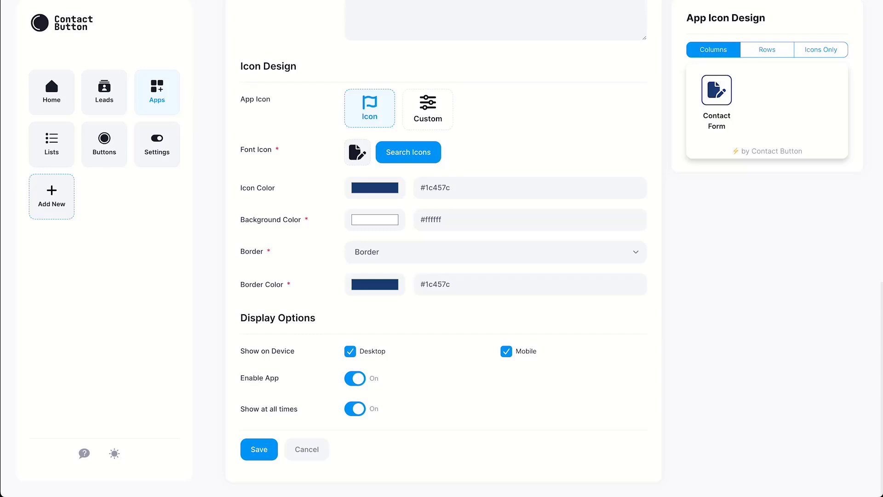
Untick Desktop, keep Show at all times on, and save the Contact Form app.
{"action": "left_click", "coordinate": [350, 351]}
{"action": "left_click", "coordinate": [355, 408]}
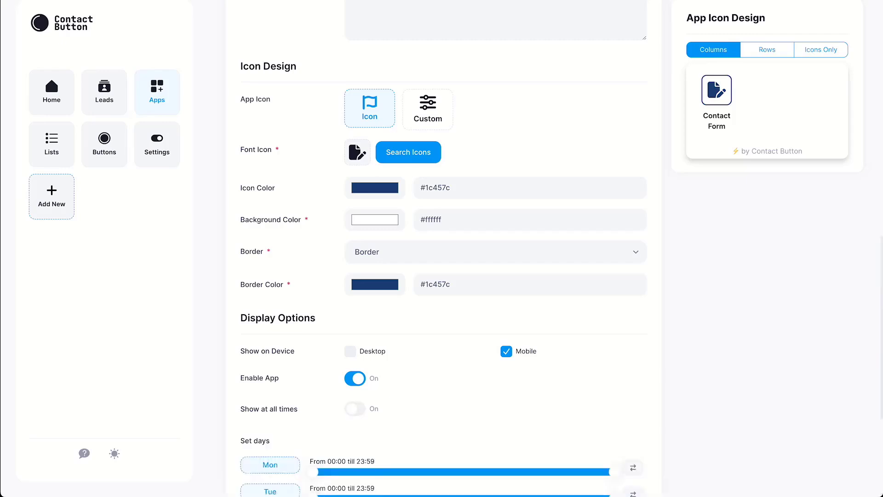
{"action": "scroll", "coordinate": [443, 249], "scroll_direction": "down", "scroll_amount": 5}
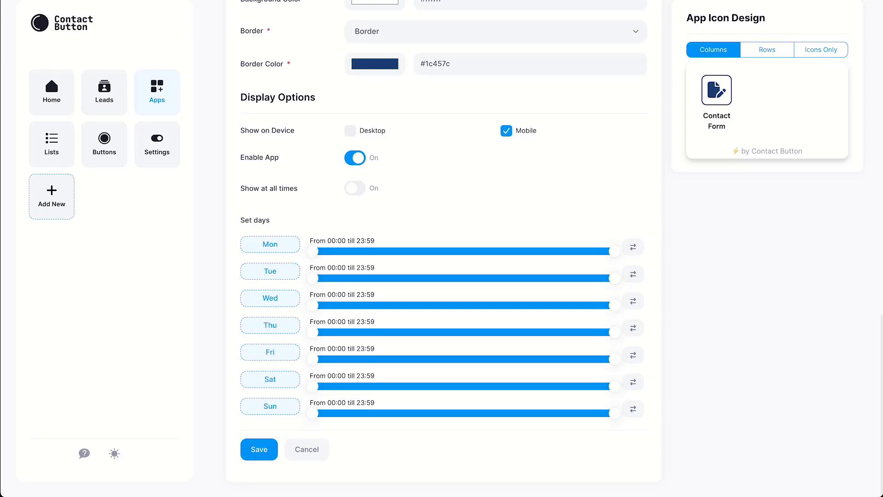
{"action": "mouse_move", "coordinate": [615, 251]}
{"action": "left_mouse_down"}
{"action": "mouse_move", "coordinate": [506, 251]}
{"action": "mouse_move", "coordinate": [614, 251]}
{"action": "left_mouse_up"}
{"action": "left_click", "coordinate": [355, 188]}
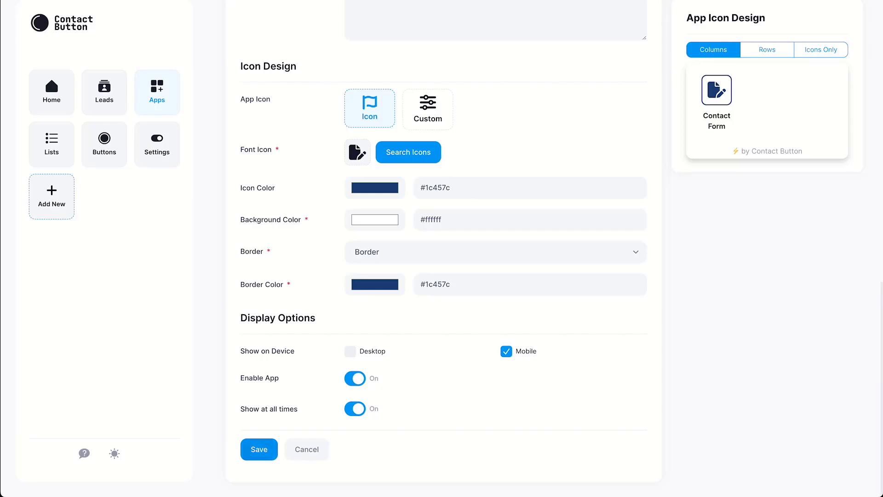
{"action": "left_click", "coordinate": [259, 450]}
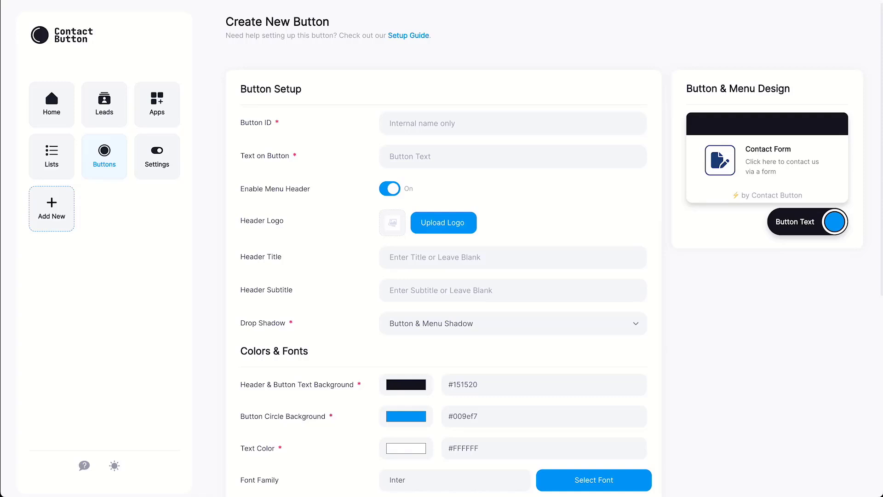
Set the Button ID to 'Website Button' and the button text to 'Contact Us'.
{"action": "left_click", "coordinate": [512, 123]}
{"action": "type", "text": "Website Button"}
{"action": "left_click", "coordinate": [513, 157]}
{"action": "type", "text": "Contact "}
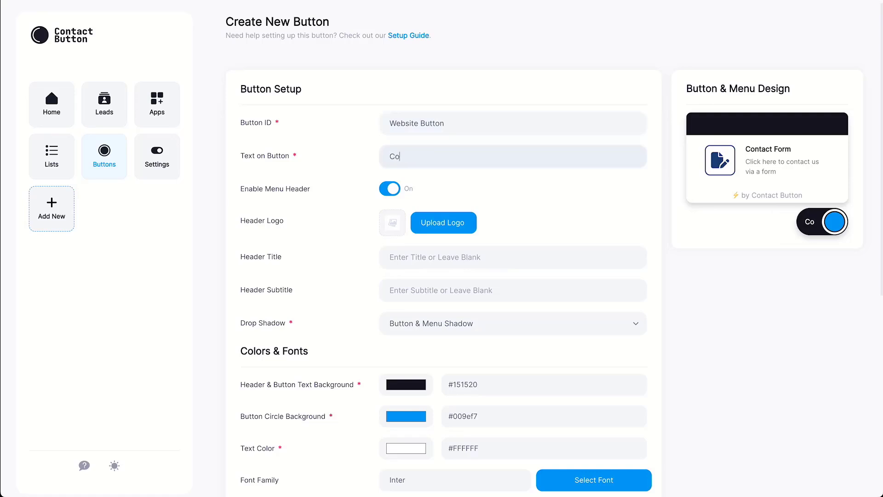
{"action": "type", "text": "Us"}
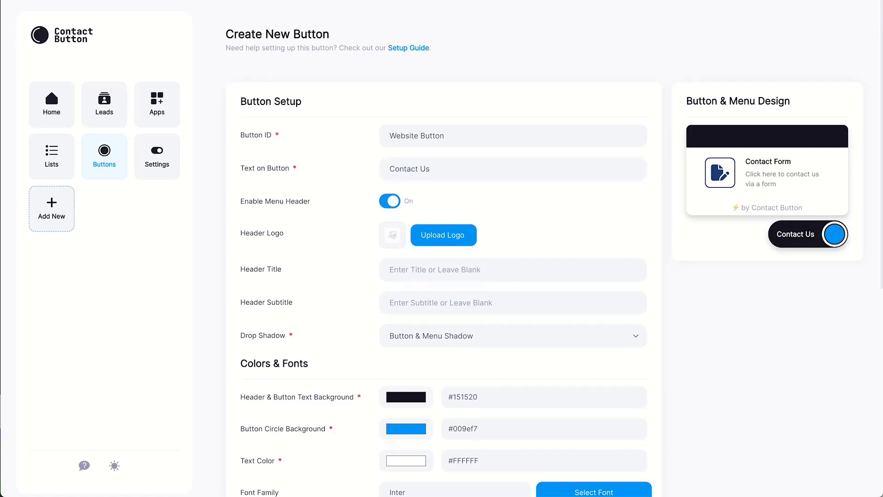
Toggle Enable Menu Header off and on, leaving it enabled.
{"action": "left_click", "coordinate": [389, 201]}
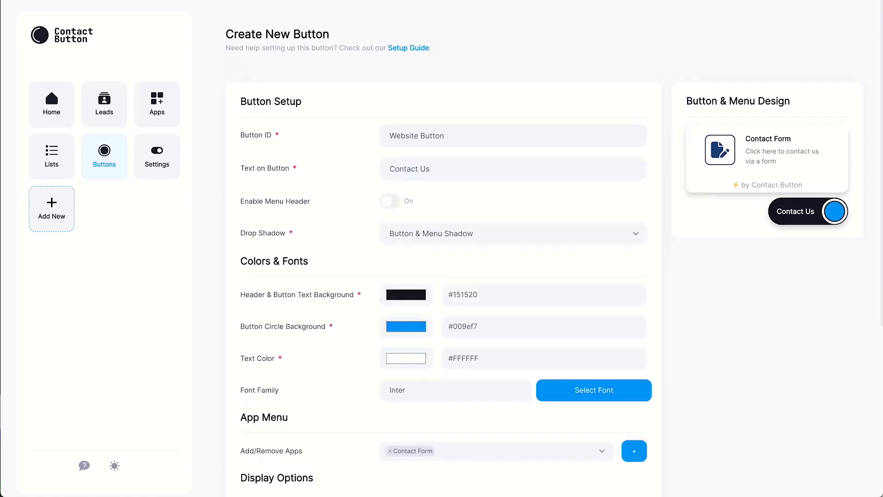
{"action": "left_click", "coordinate": [389, 201]}
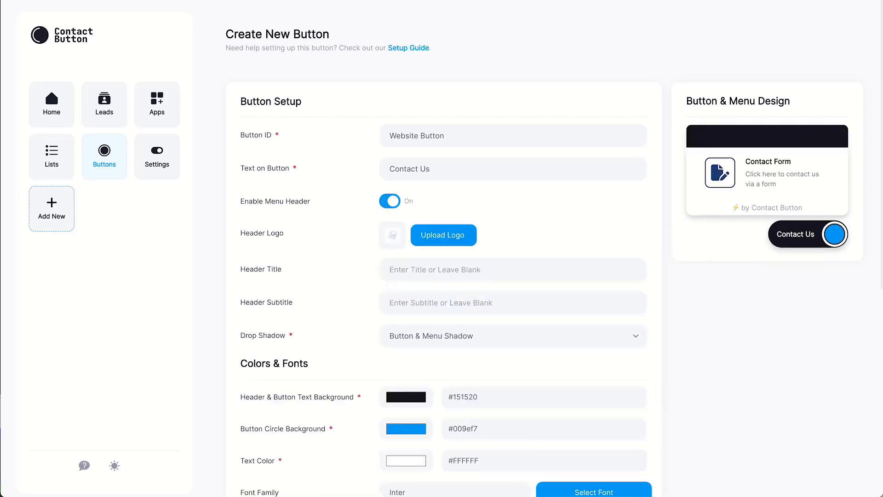
{"action": "left_click", "coordinate": [390, 201]}
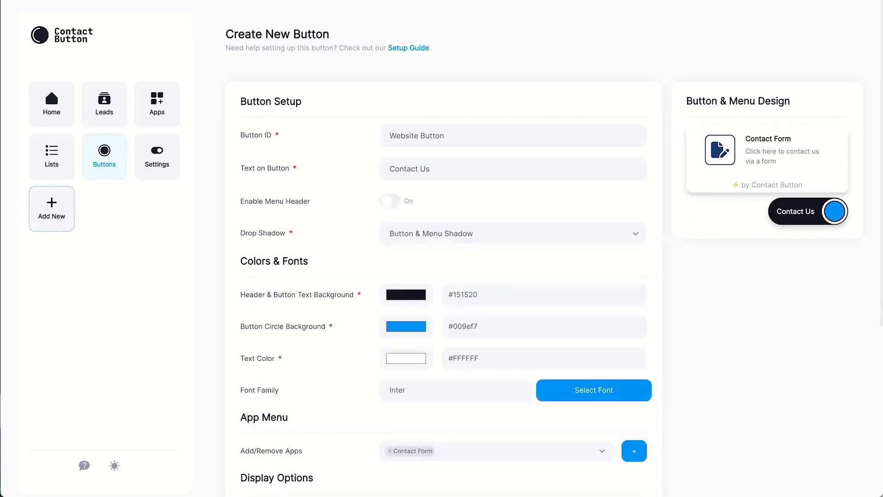
{"action": "left_click", "coordinate": [390, 201]}
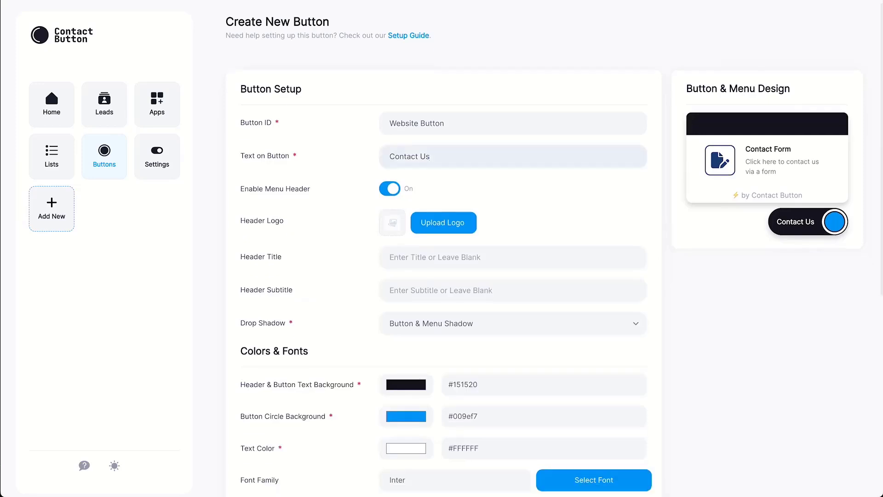
Title the menu header 'Welcome to Contact Button!' and keep the Button & Menu Shadow.
{"action": "left_click", "coordinate": [464, 257]}
{"action": "type", "text": "Welcome to Contact "}
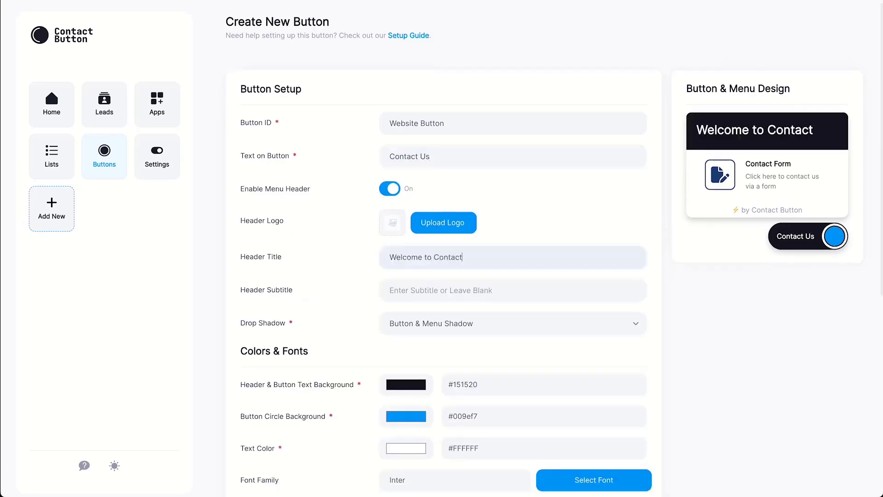
{"action": "type", "text": "Button!"}
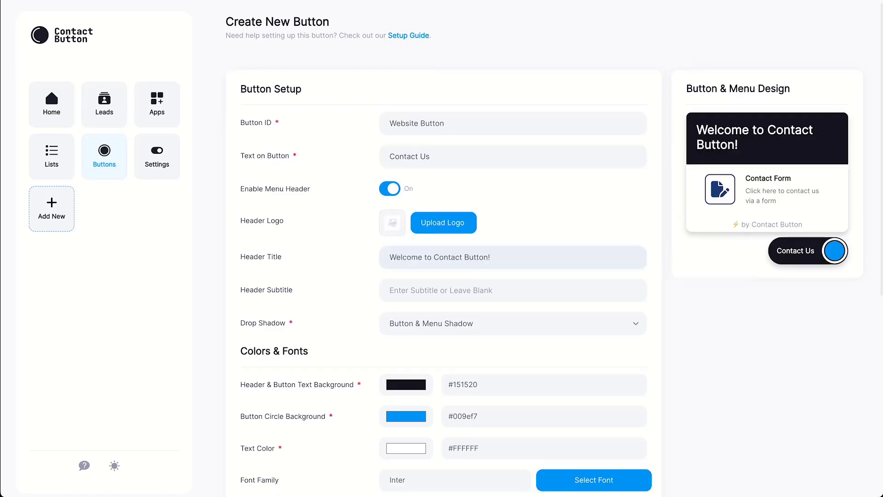
{"action": "left_click", "coordinate": [512, 323]}
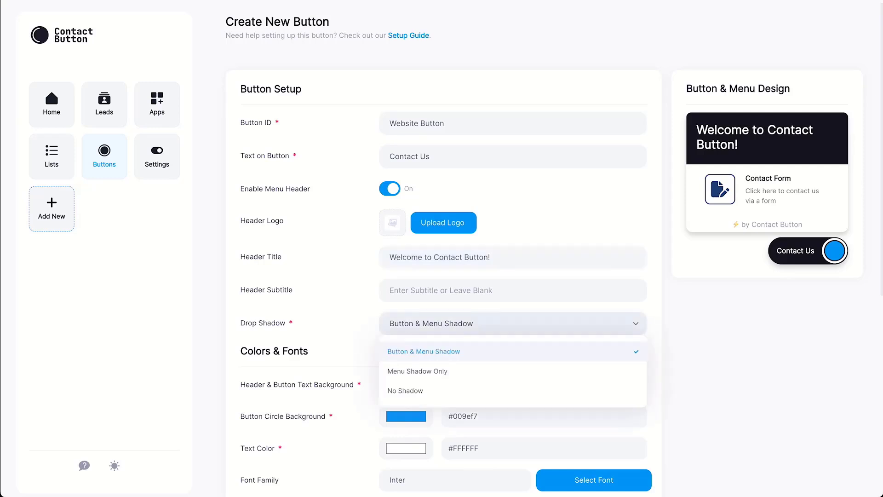
{"action": "key", "text": "Escape"}
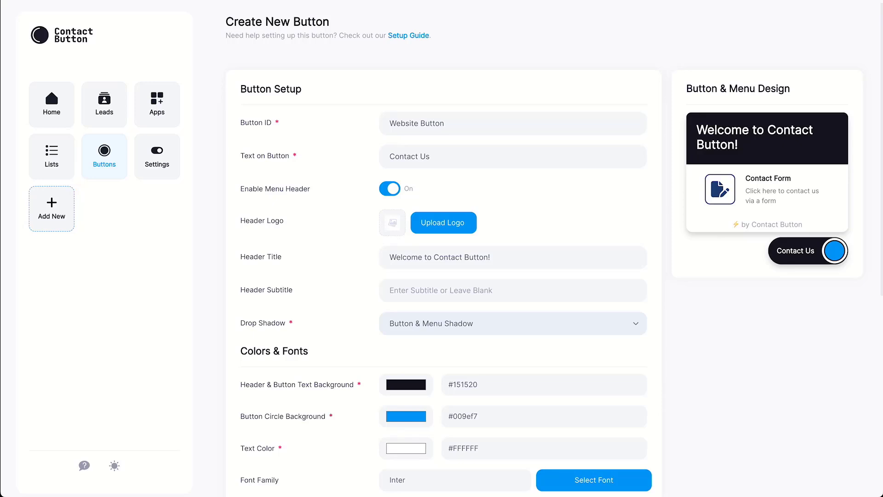
Make the header and text background blue #2929a3 and the button circle green #93f500.
{"action": "left_click", "coordinate": [406, 385]}
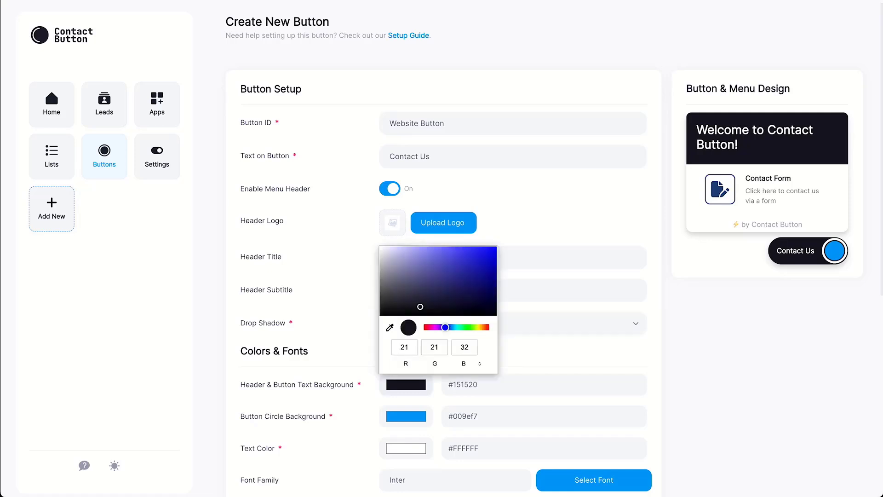
{"action": "left_click", "coordinate": [468, 271]}
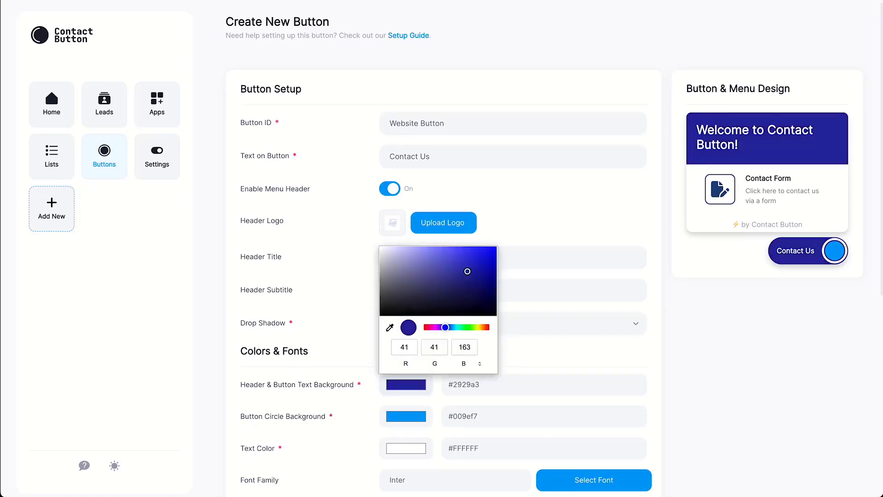
{"action": "key", "text": "Escape"}
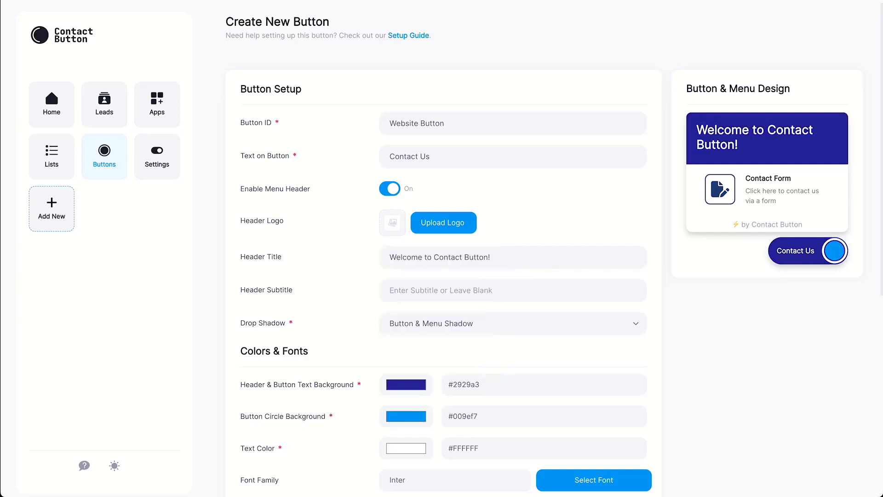
{"action": "left_click", "coordinate": [406, 416]}
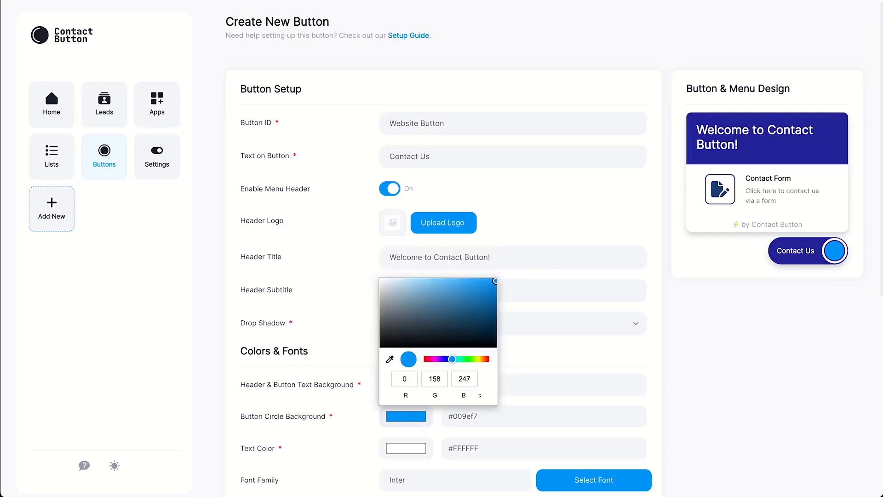
{"action": "left_click", "coordinate": [474, 359]}
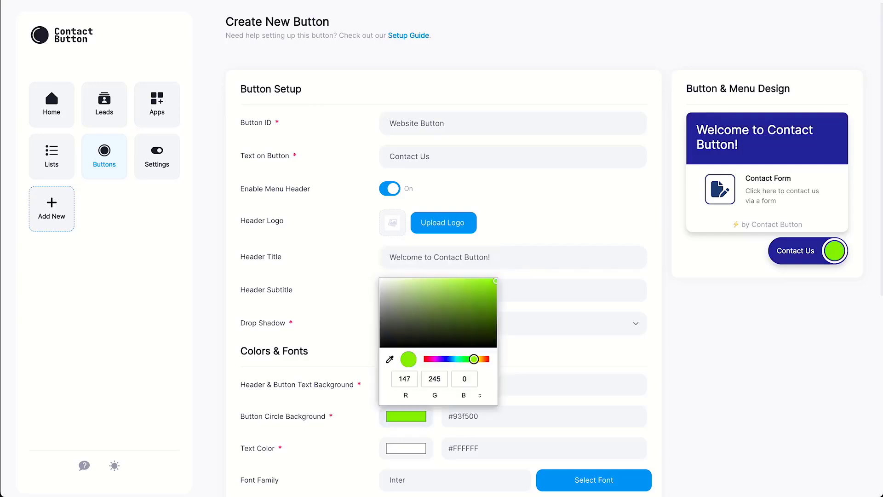
{"action": "key", "text": "Escape"}
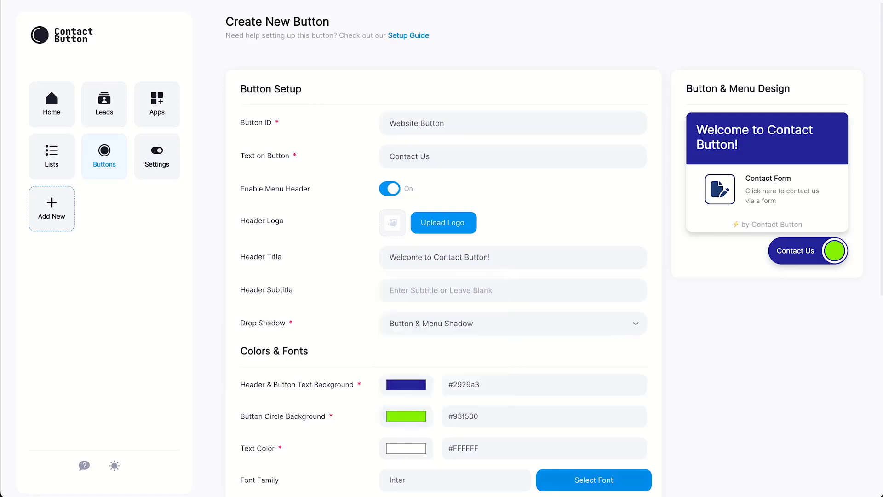
Change the button's font family from Inter to Poppins.
{"action": "left_click", "coordinate": [594, 480]}
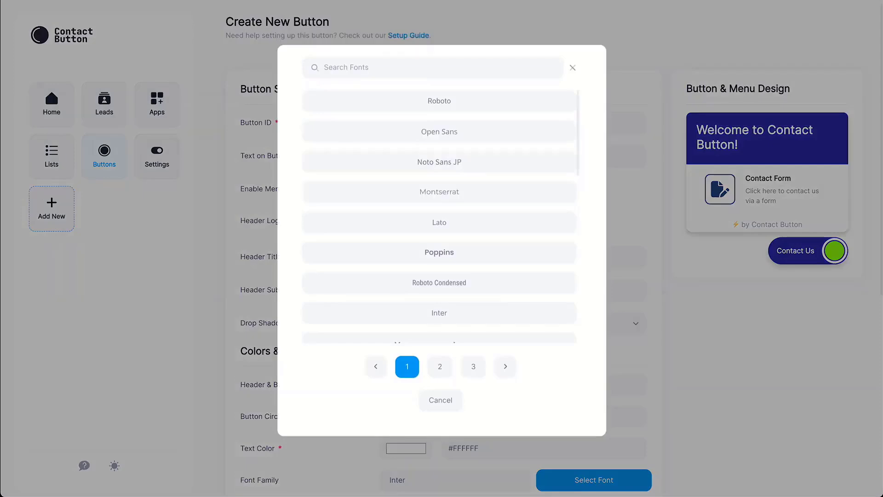
{"action": "left_click", "coordinate": [439, 252]}
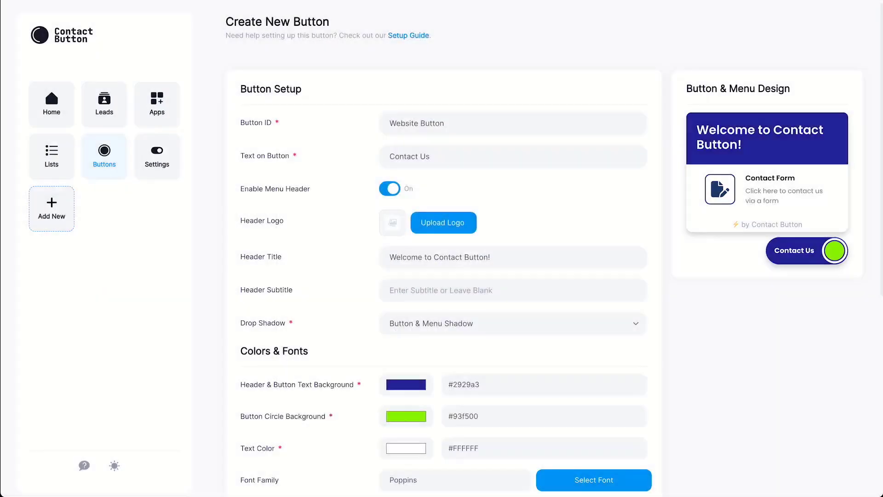
{"action": "scroll", "coordinate": [441, 248], "scroll_direction": "down", "scroll_amount": 8}
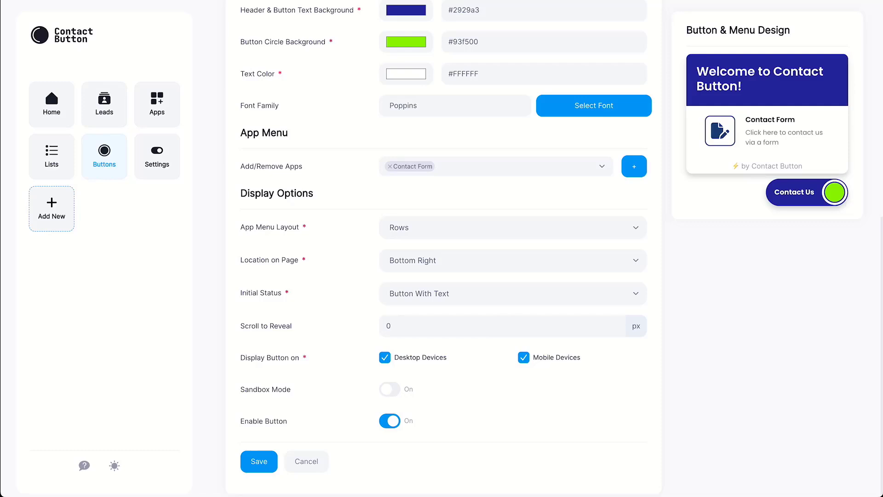
Keep the App Menu Layout on Columns after previewing Icons Only.
{"action": "left_click", "coordinate": [513, 227]}
{"action": "left_click", "coordinate": [513, 255]}
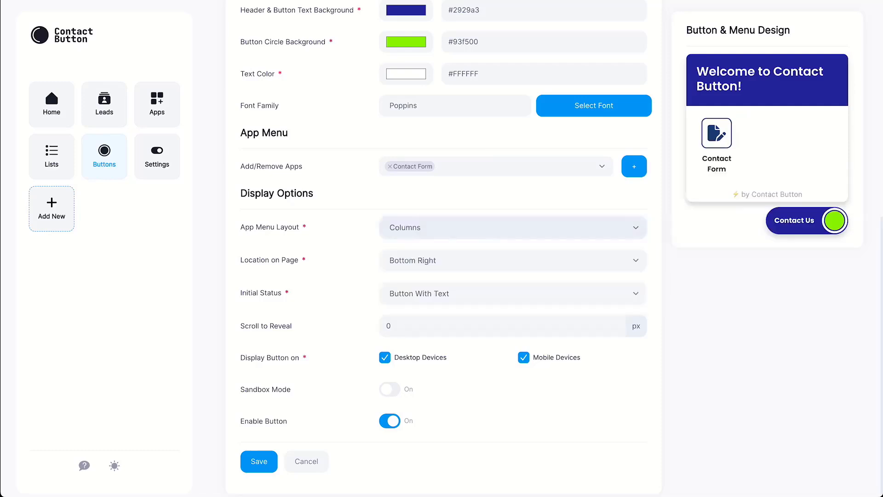
{"action": "left_click", "coordinate": [513, 228]}
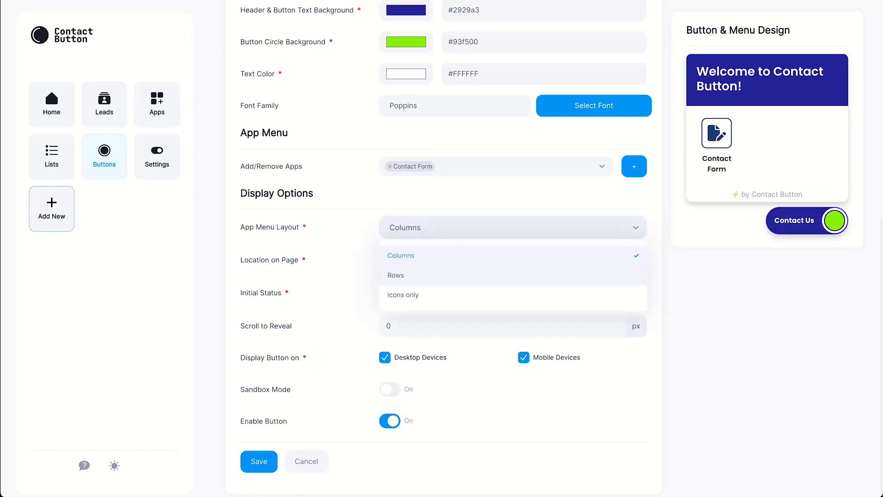
{"action": "left_click", "coordinate": [512, 294]}
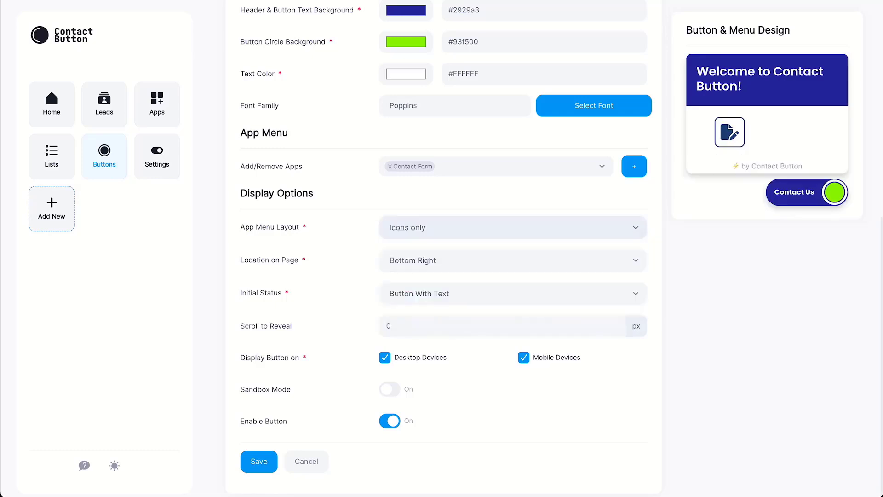
{"action": "left_click", "coordinate": [513, 228]}
{"action": "left_click", "coordinate": [401, 256]}
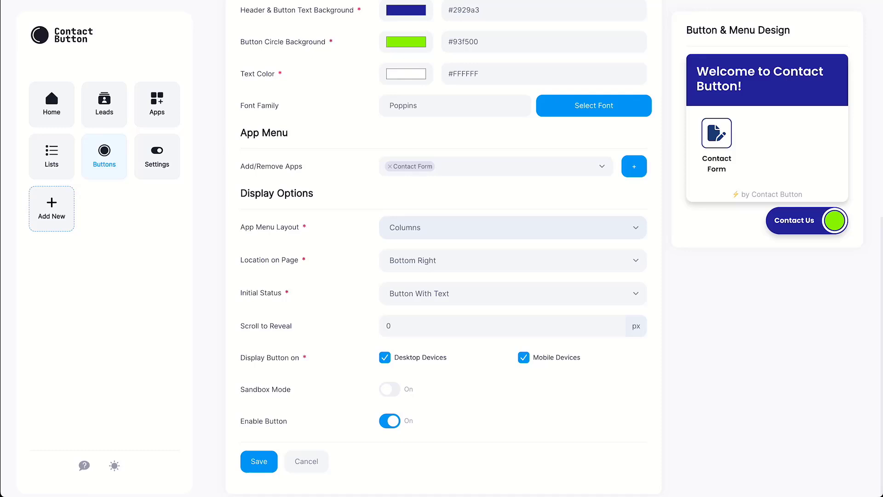
Start as Circle Button Only, reveal after 20 px scroll, and show on desktop only.
{"action": "left_click", "coordinate": [513, 293]}
{"action": "left_click", "coordinate": [415, 341]}
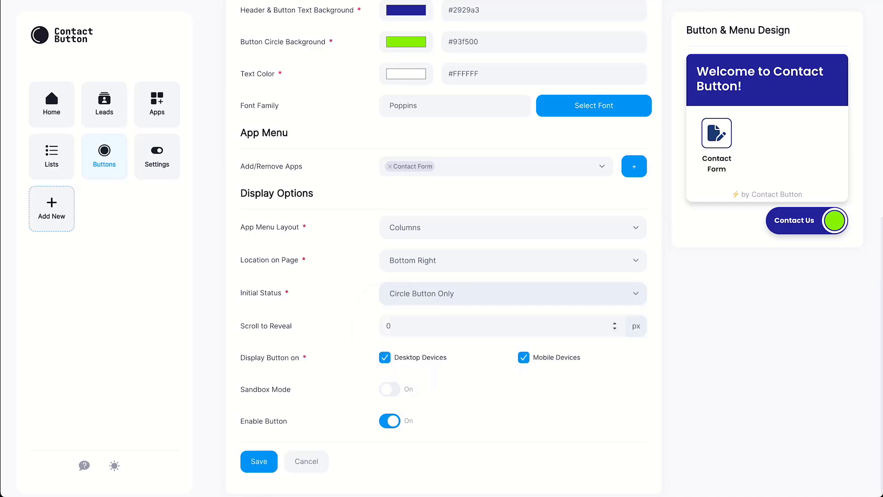
{"action": "left_click", "coordinate": [387, 325]}
{"action": "type", "text": "2"}
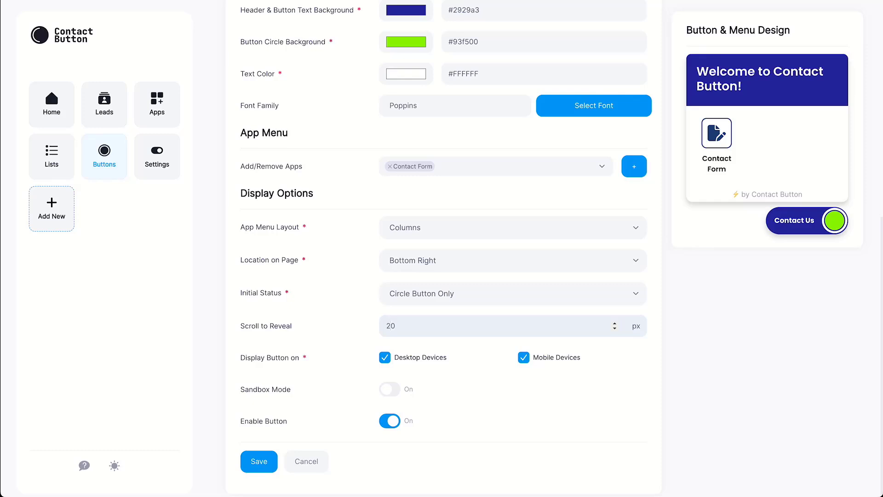
{"action": "left_click", "coordinate": [524, 357]}
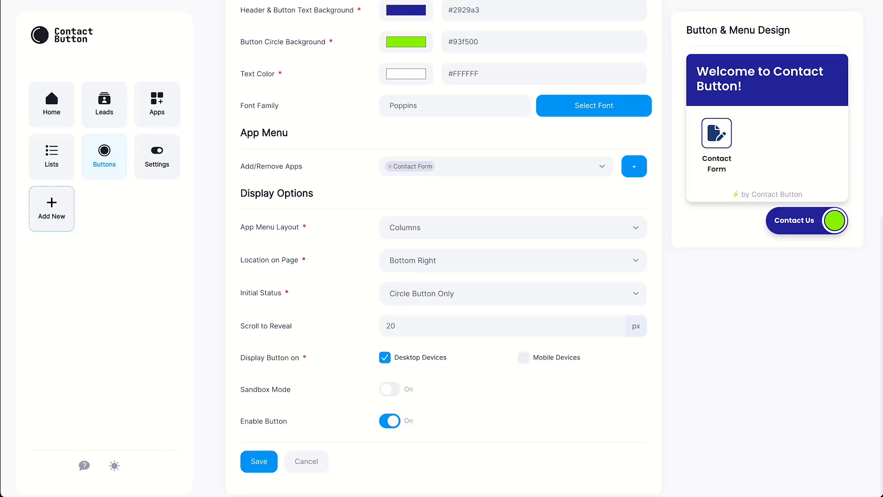
{"action": "left_click", "coordinate": [390, 421]}
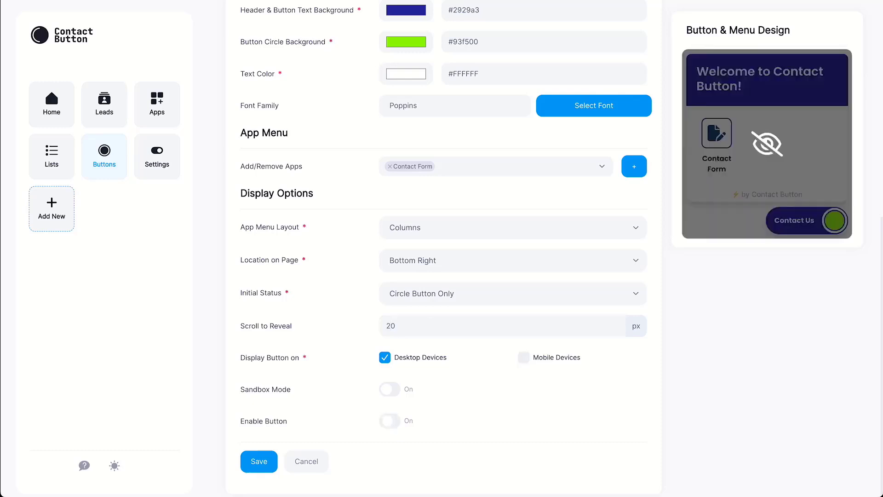
{"action": "left_click", "coordinate": [389, 420]}
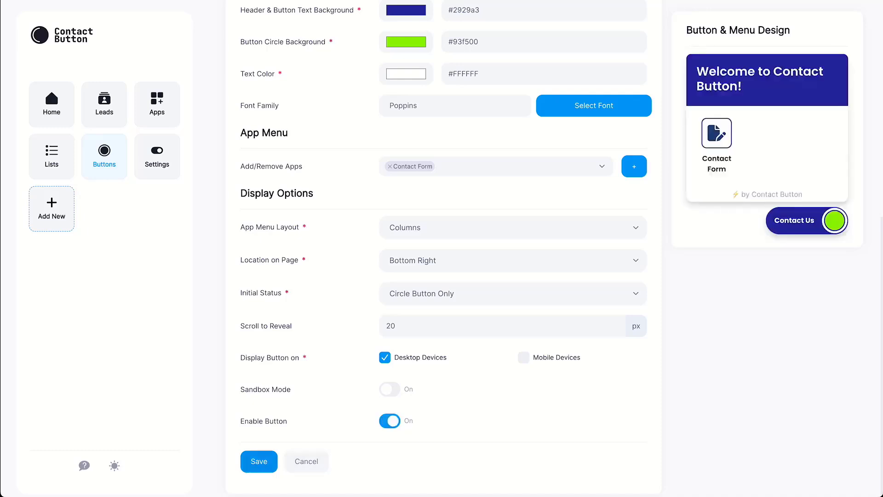
Save the Website Button and go to its Settings page for testing and installing.
{"action": "left_click", "coordinate": [259, 461]}
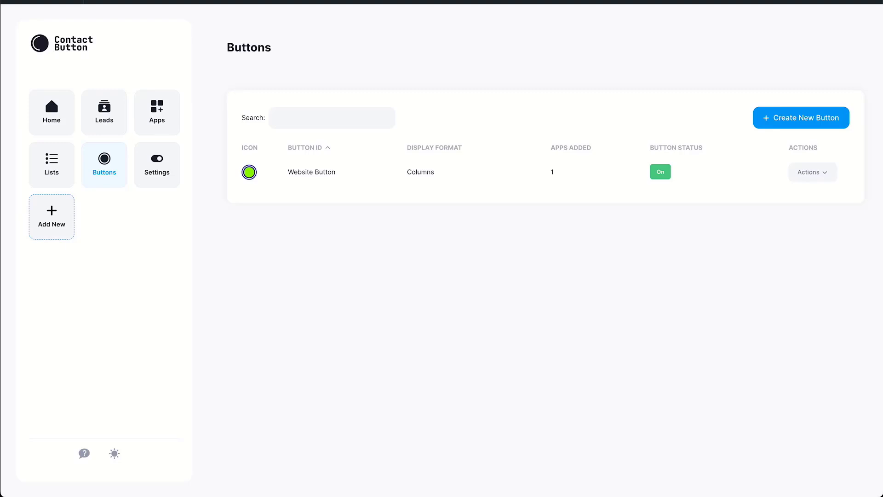
{"action": "left_click", "coordinate": [157, 165]}
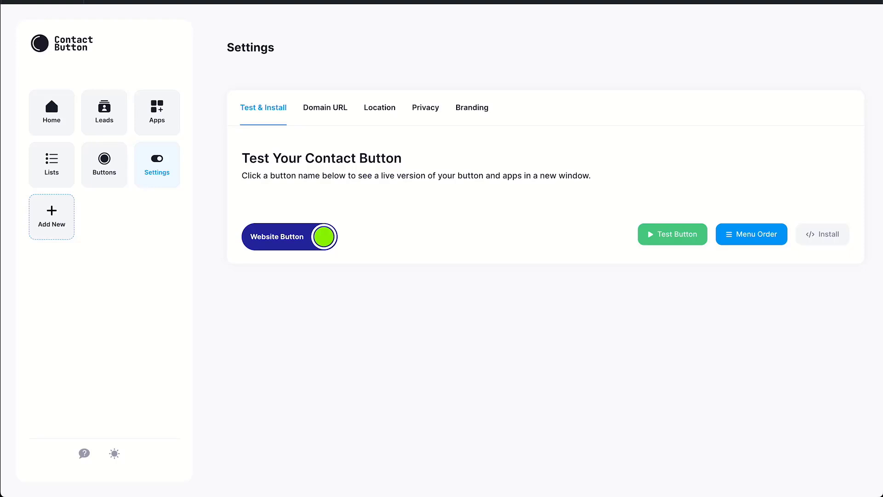
On a live sample page, submit a test contact form with name, email, phone and 'Please give me a call to discuss pricing'.
{"action": "left_click", "coordinate": [672, 234]}
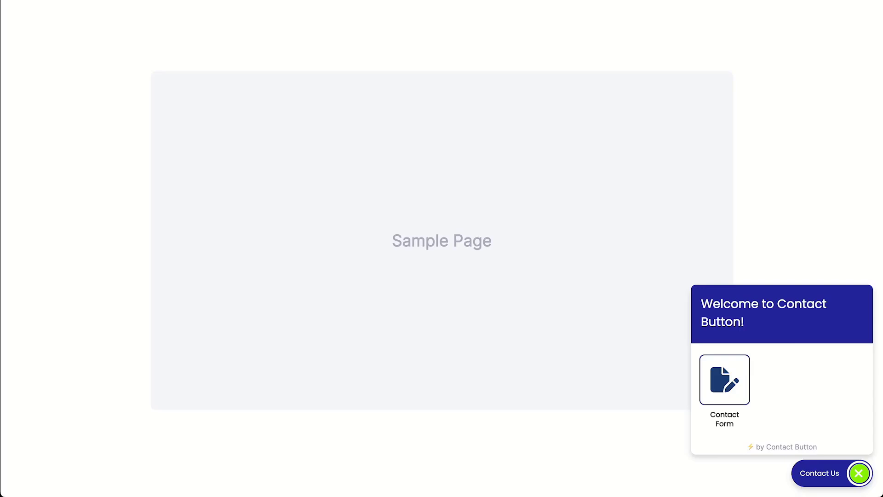
{"action": "left_click", "coordinate": [724, 379]}
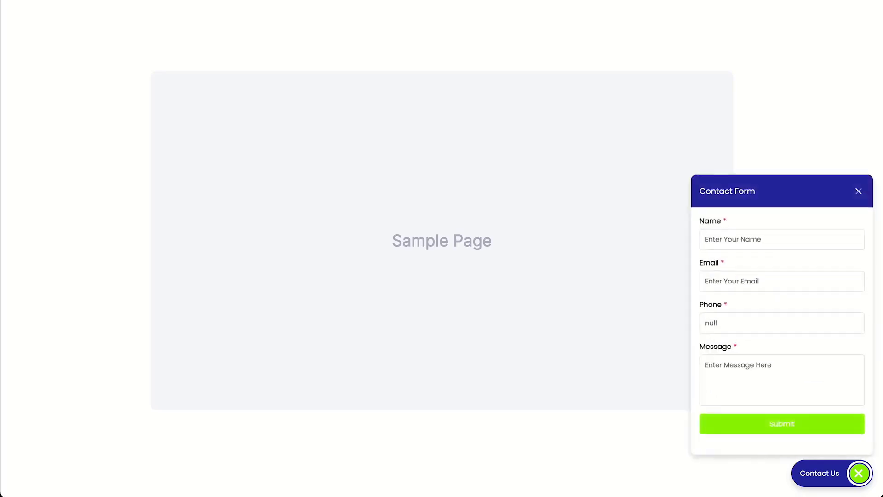
{"action": "type", "text": "Pete C"}
{"action": "key", "text": "Tab"}
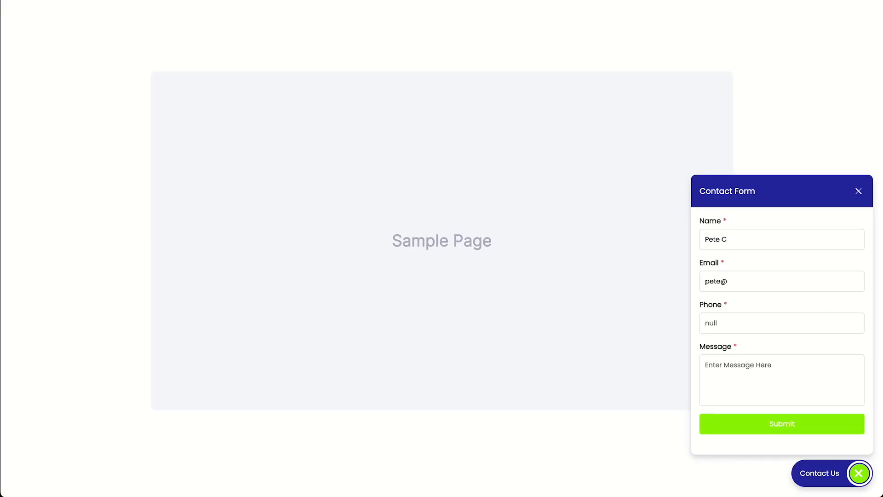
{"action": "key", "text": "Tab"}
{"action": "type", "text": "555-555-"}
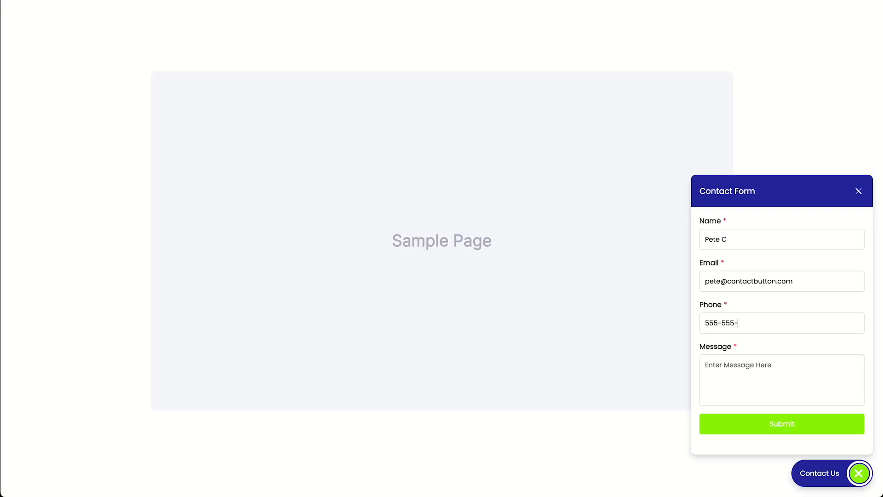
{"action": "type", "text": "5555"}
{"action": "key", "text": "Tab"}
{"action": "type", "text": "Please give me a call to discuss pr"}
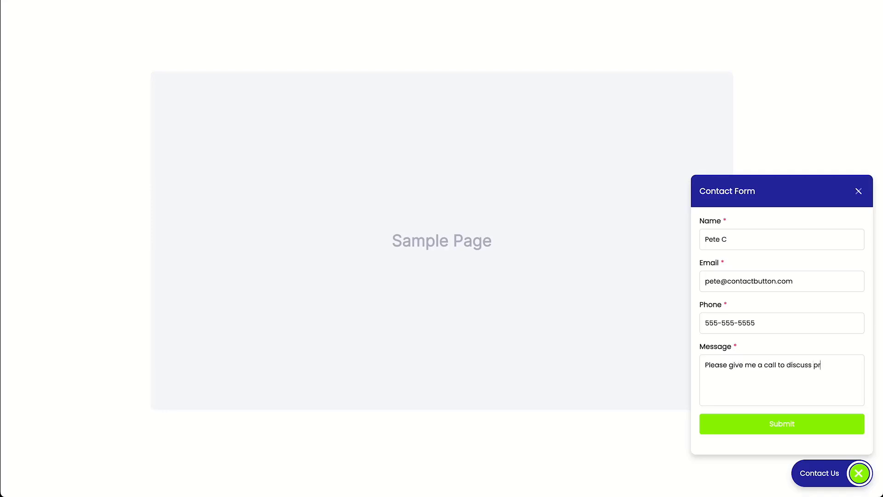
{"action": "type", "text": "icing."}
{"action": "left_click", "coordinate": [782, 423]}
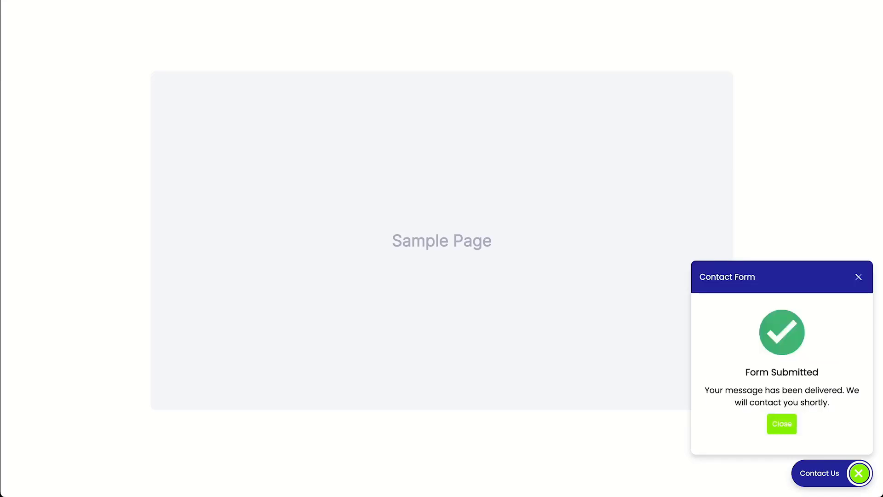
{"action": "left_click", "coordinate": [782, 424]}
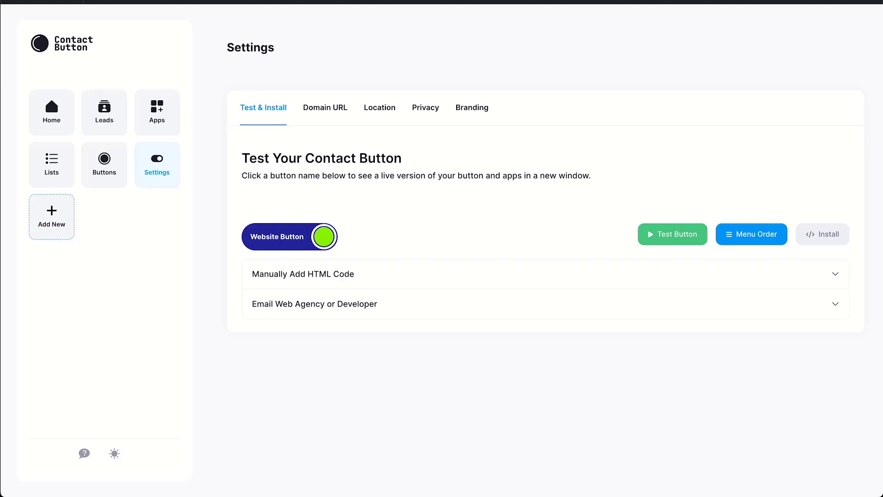
Expand Manually Add HTML Code and select the Website Button's full embed script.
{"action": "left_click", "coordinate": [835, 274]}
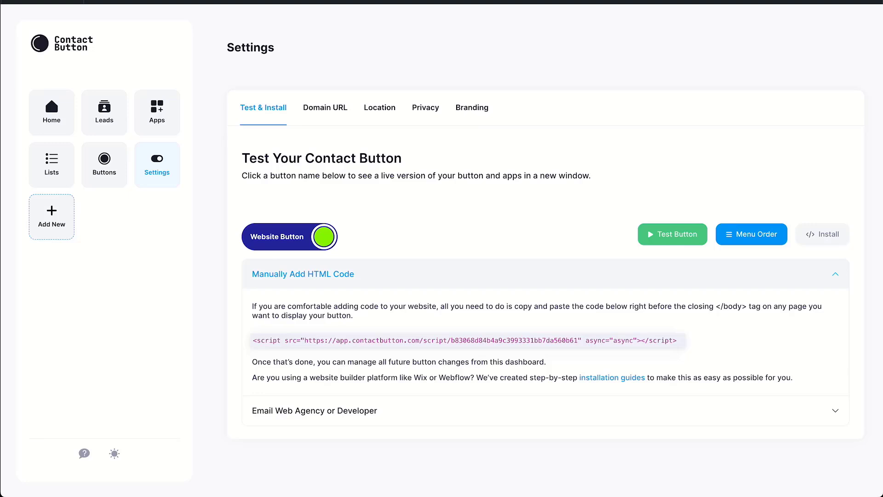
{"action": "left_click_drag", "start_coordinate": [253, 341], "coordinate": [677, 340]}
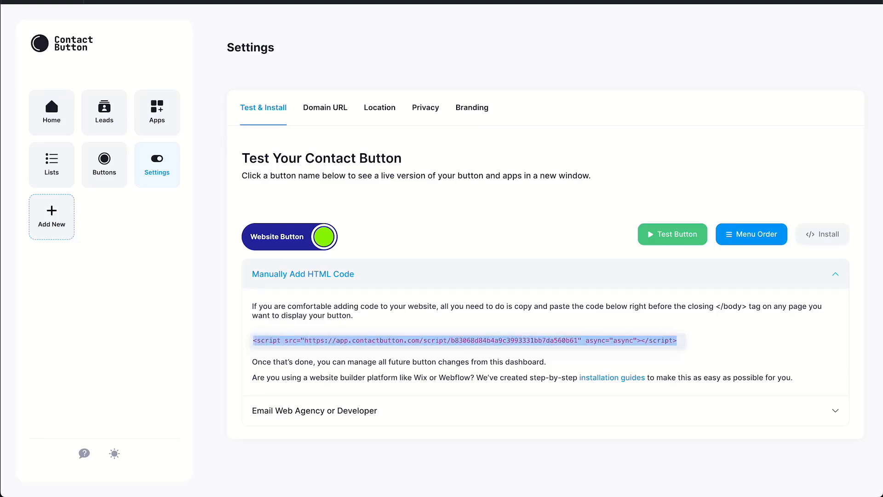